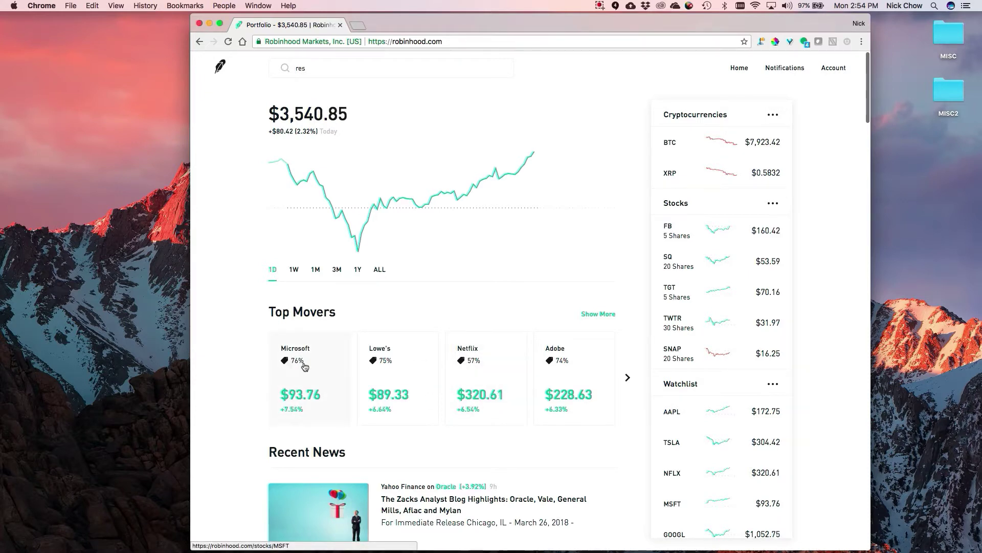
mouse_move(290, 360)
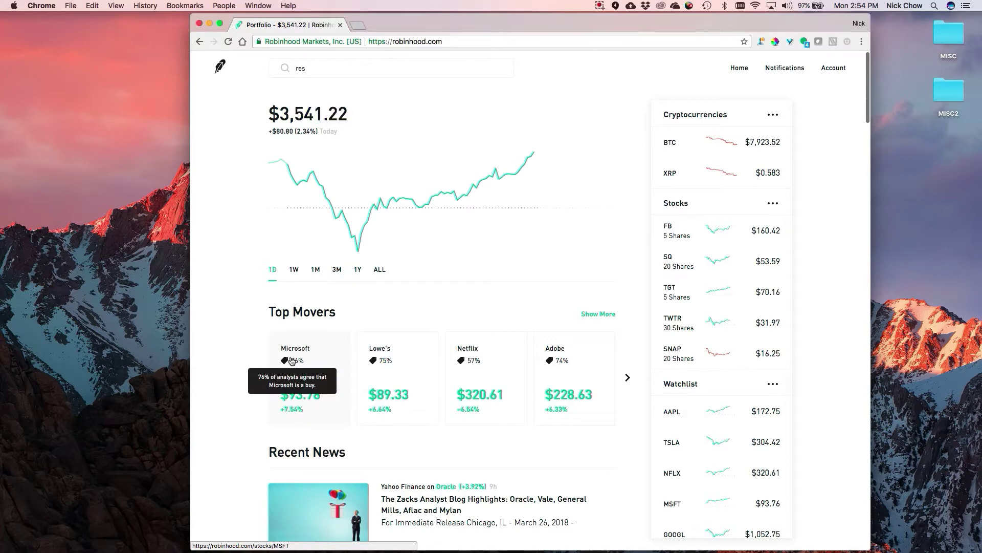
left_click(301, 362)
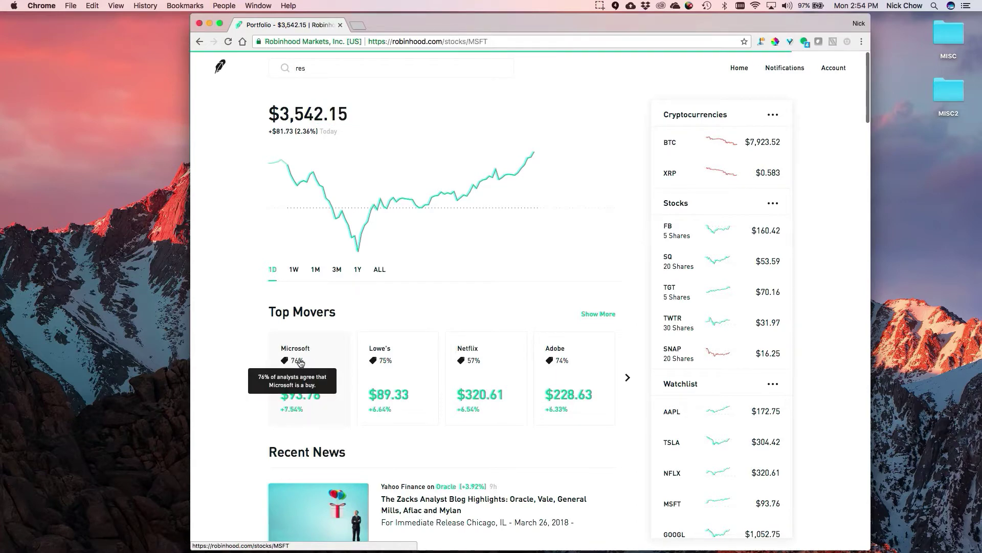
left_click(222, 69)
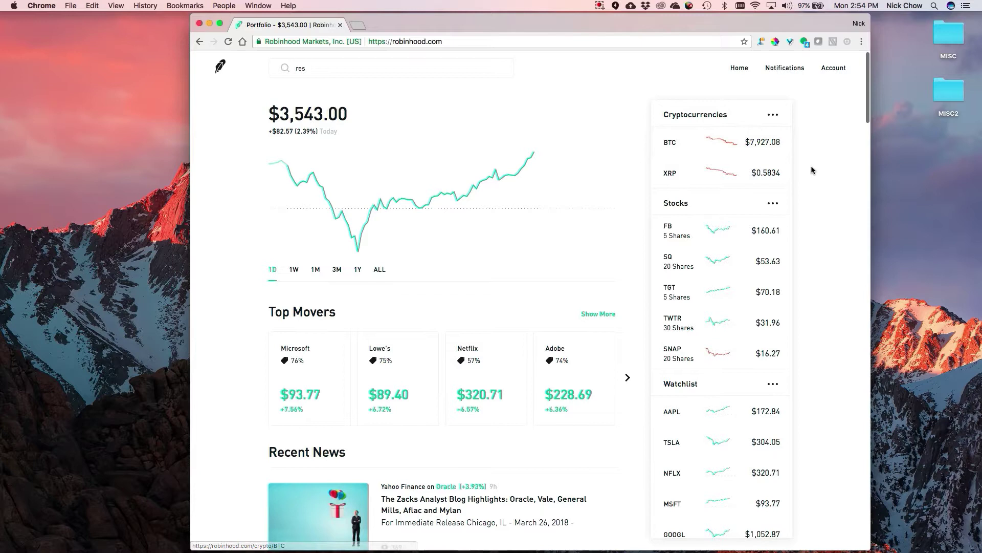
scroll(812, 165, "down", 1)
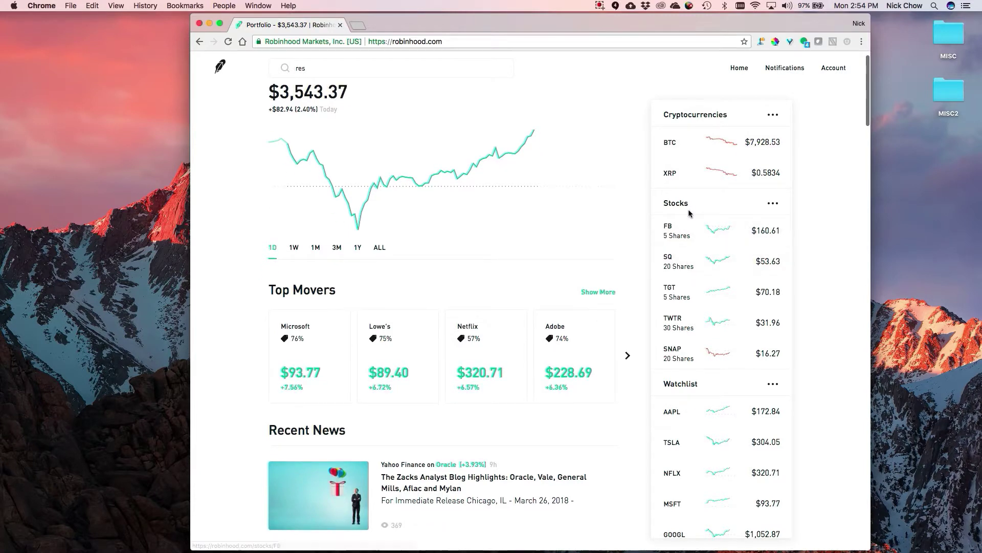
scroll(705, 435, "down", 5)
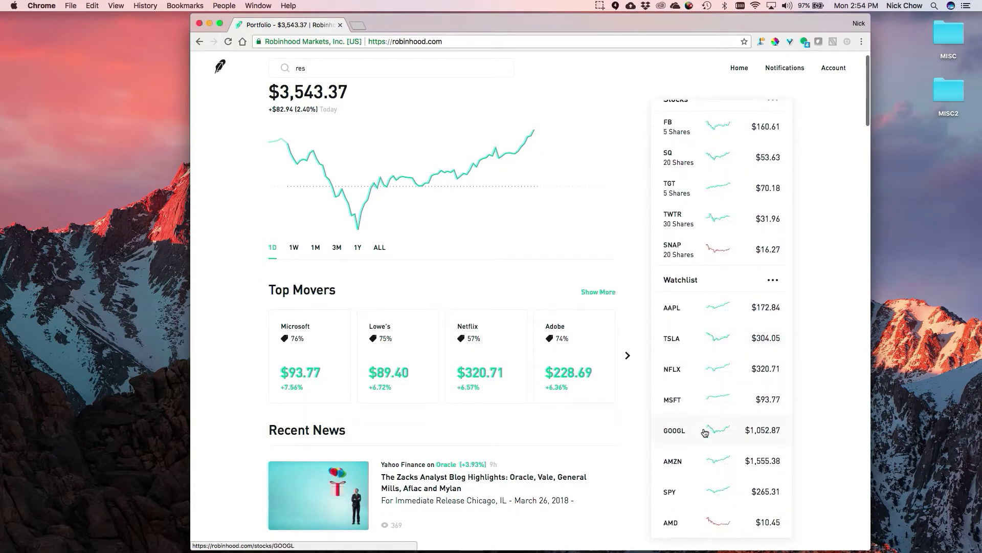
left_click(768, 285)
left_click(768, 285)
left_click(768, 284)
left_click(753, 341)
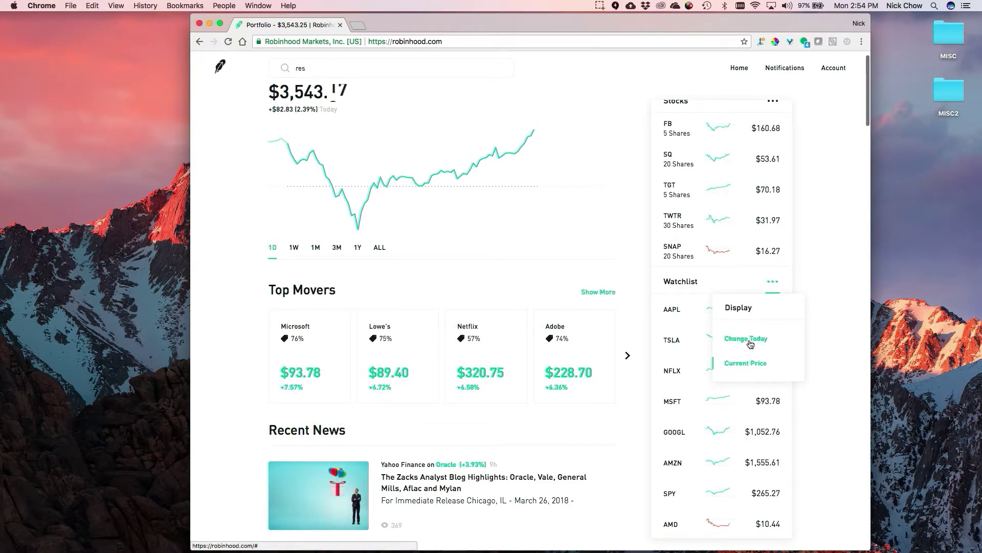
left_click(773, 283)
left_click(745, 363)
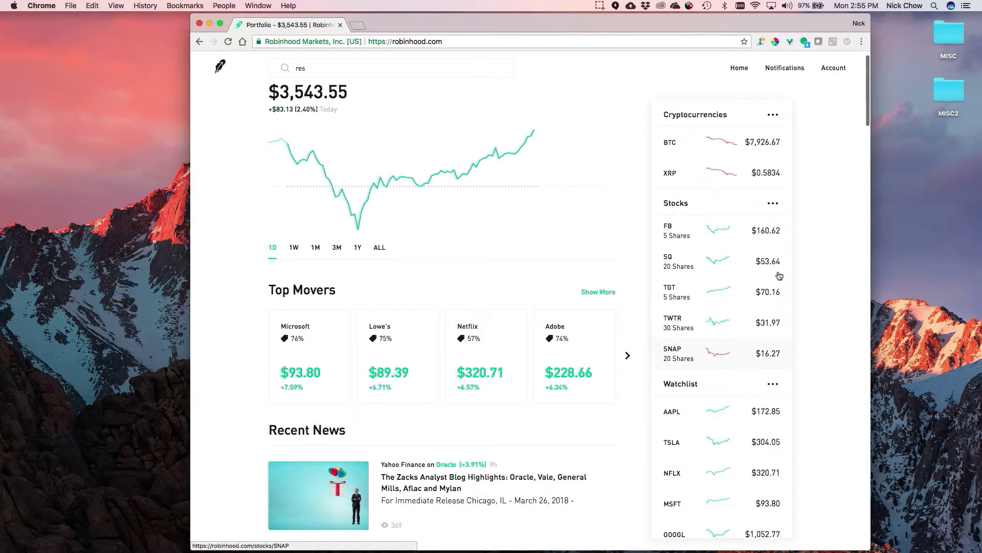
left_click(771, 206)
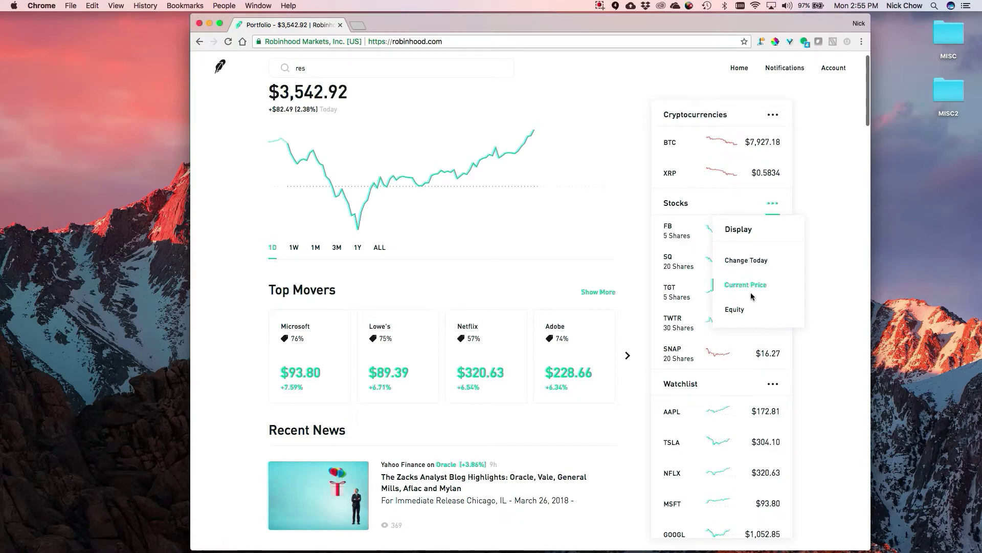
left_click(236, 320)
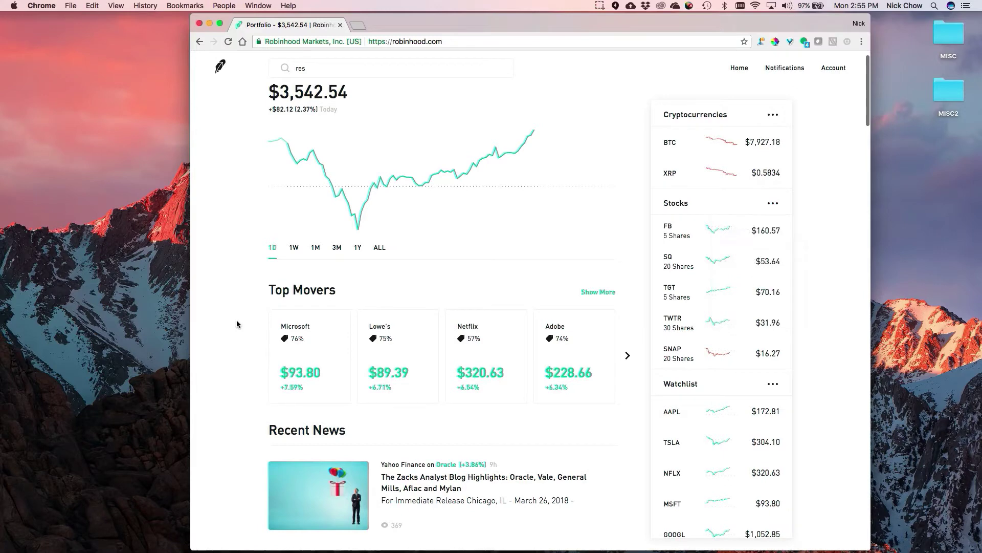
scroll(250, 222, "down", 5)
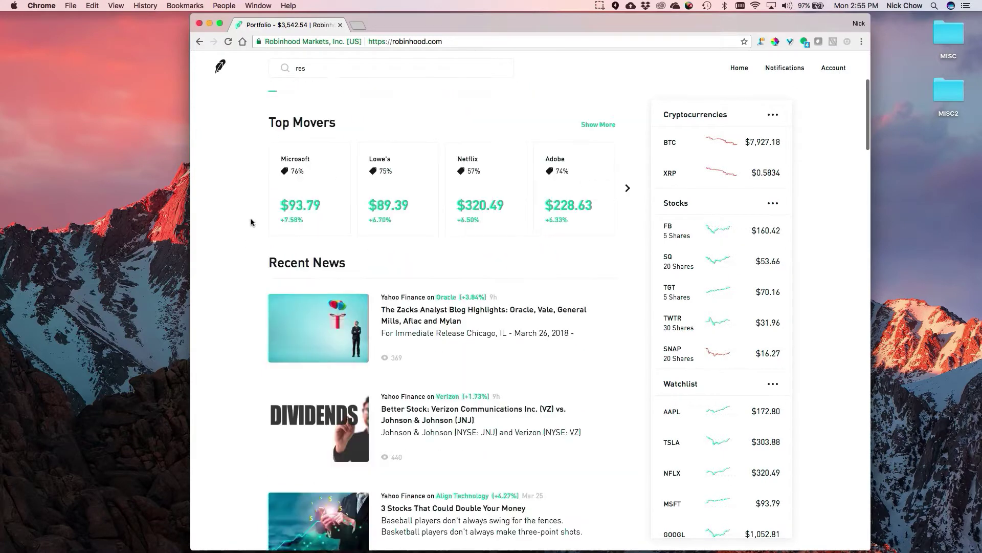
scroll(368, 274, "down", 4)
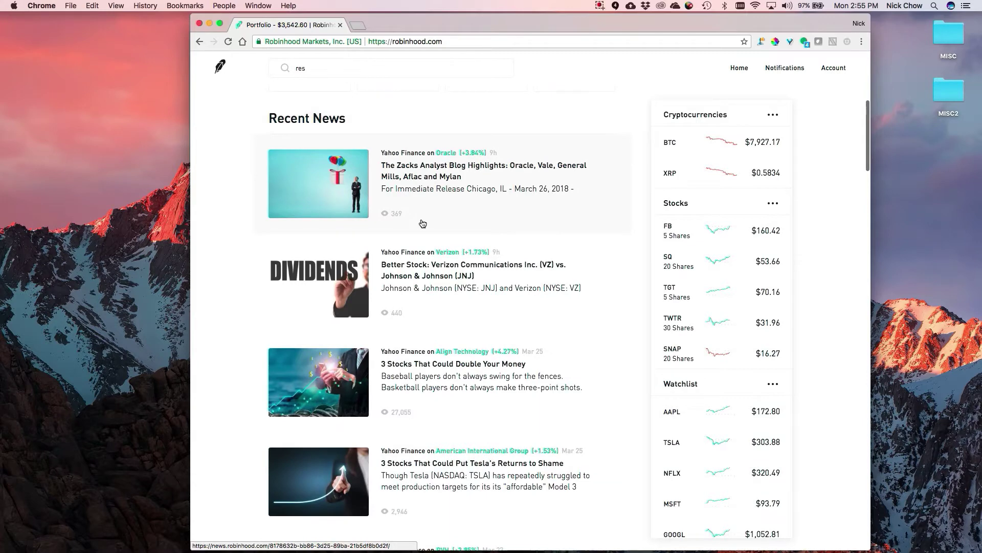
scroll(422, 224, "down", 2)
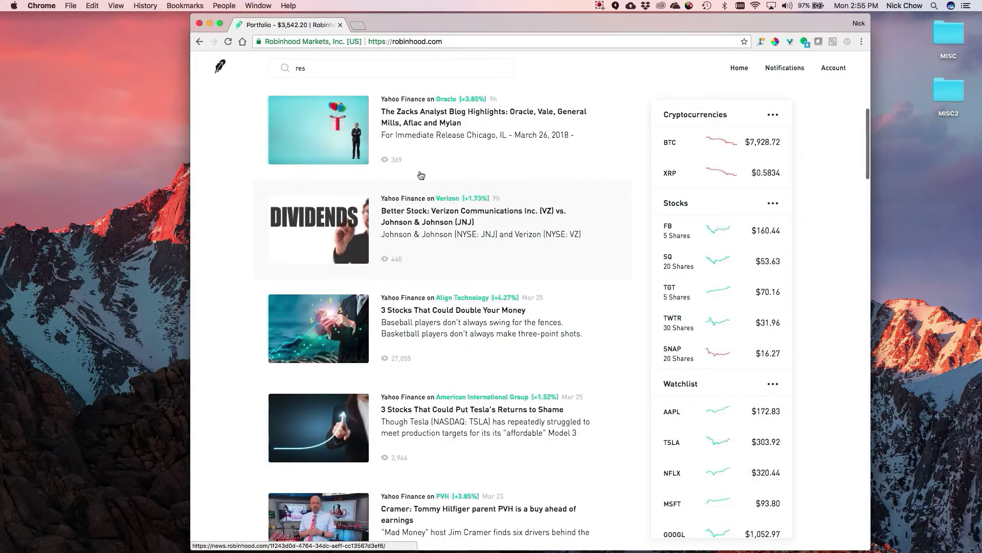
scroll(422, 214, "down", 5)
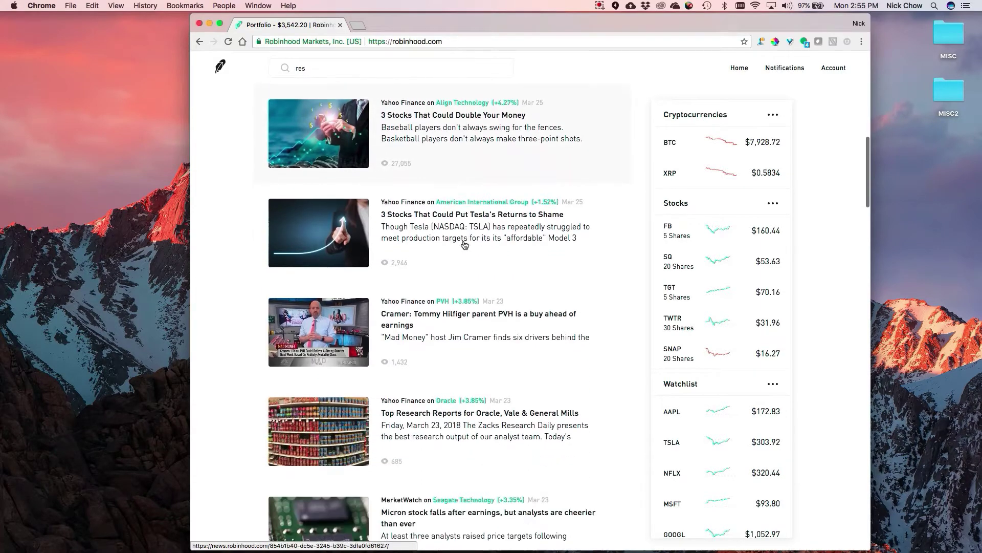
scroll(464, 243, "down", 4)
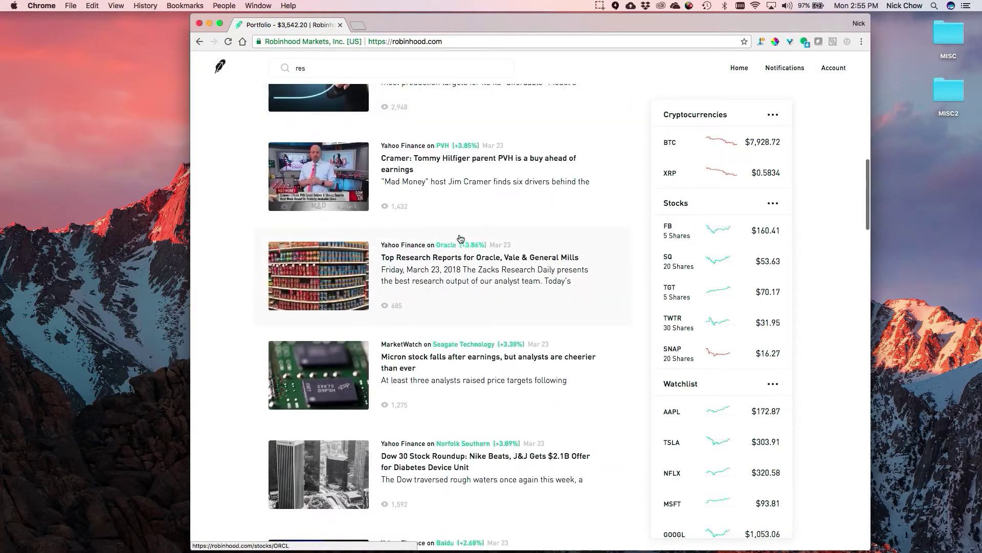
scroll(457, 220, "up", 4)
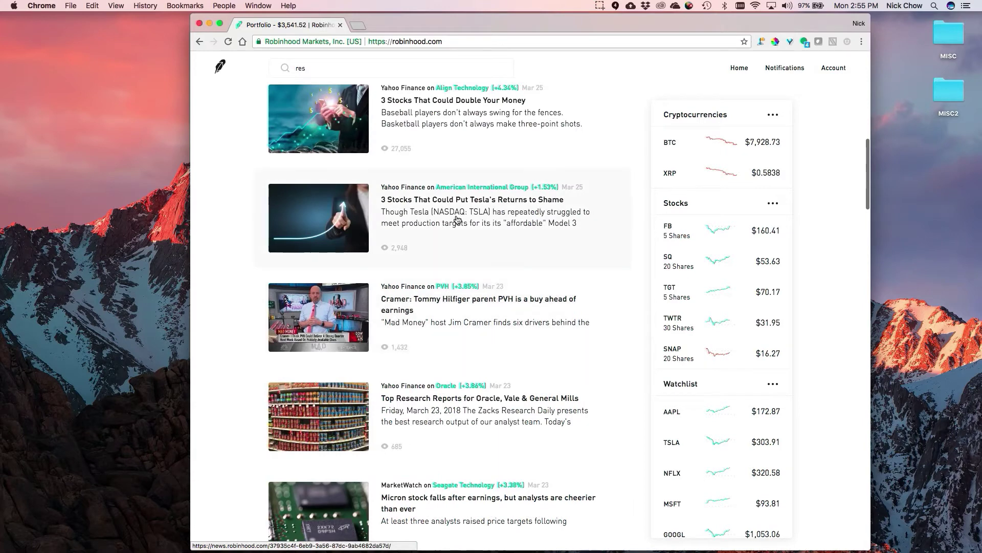
scroll(450, 246, "up", 2)
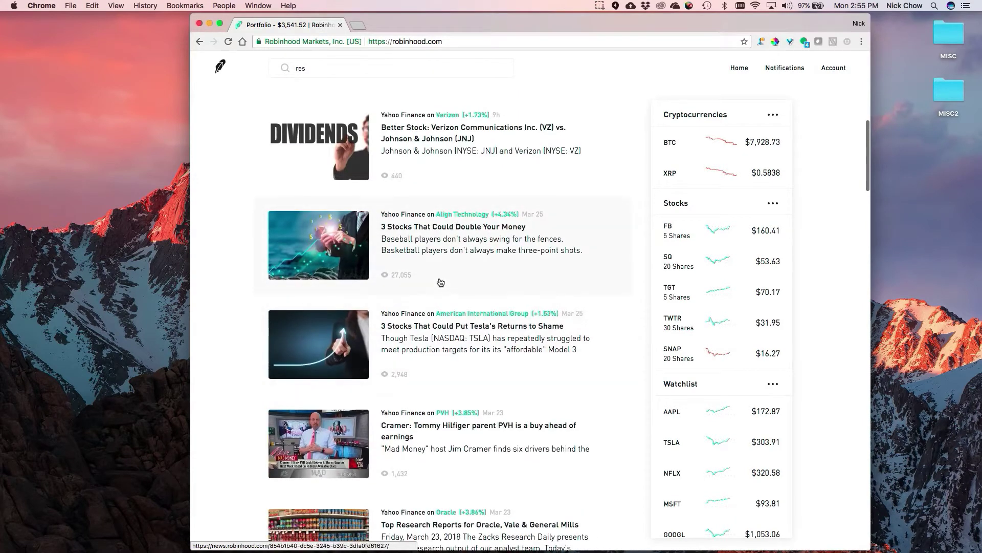
scroll(439, 279, "up", 3)
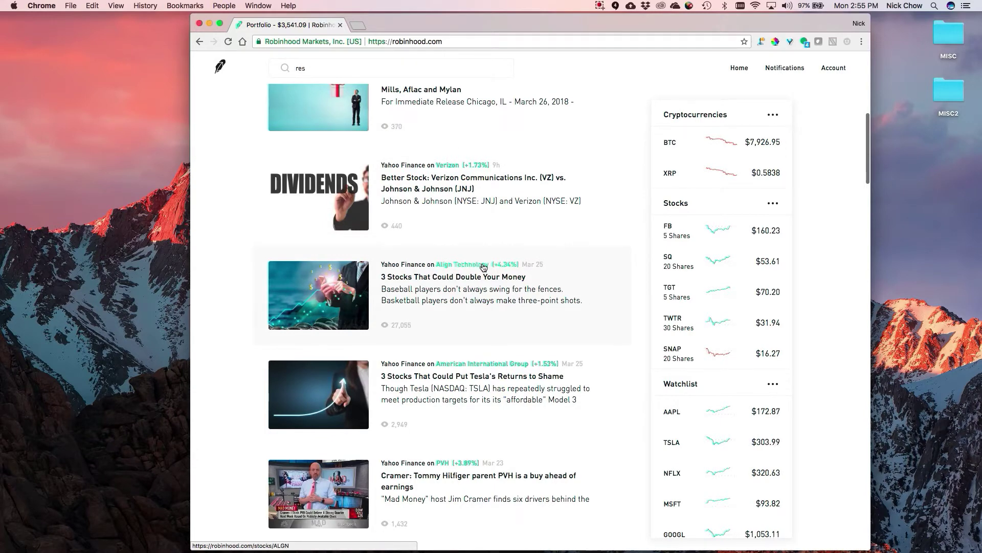
scroll(352, 258, "down", 10)
scroll(352, 258, "up", 20)
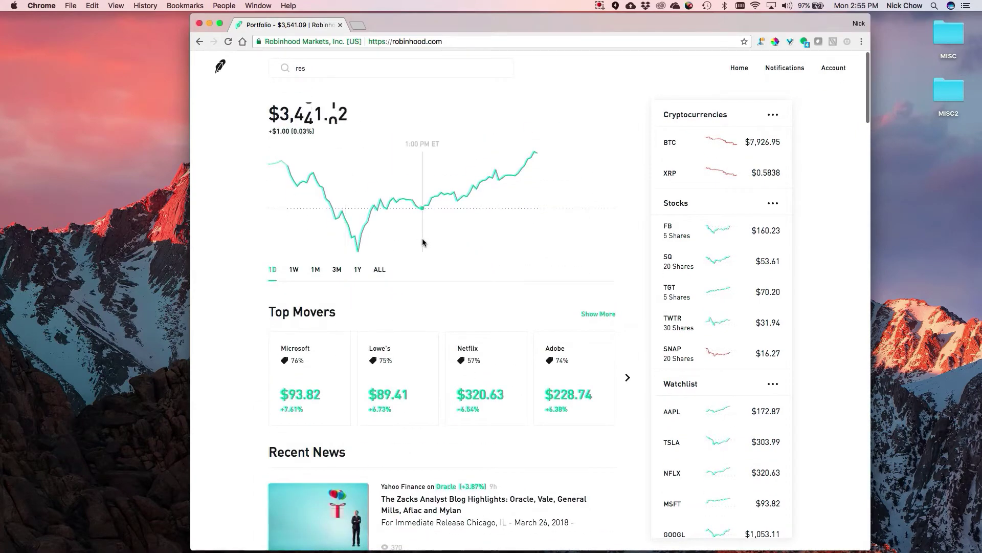
Check recent notifications, show the portfolio's one-week chart, and reload the page.
left_click(784, 69)
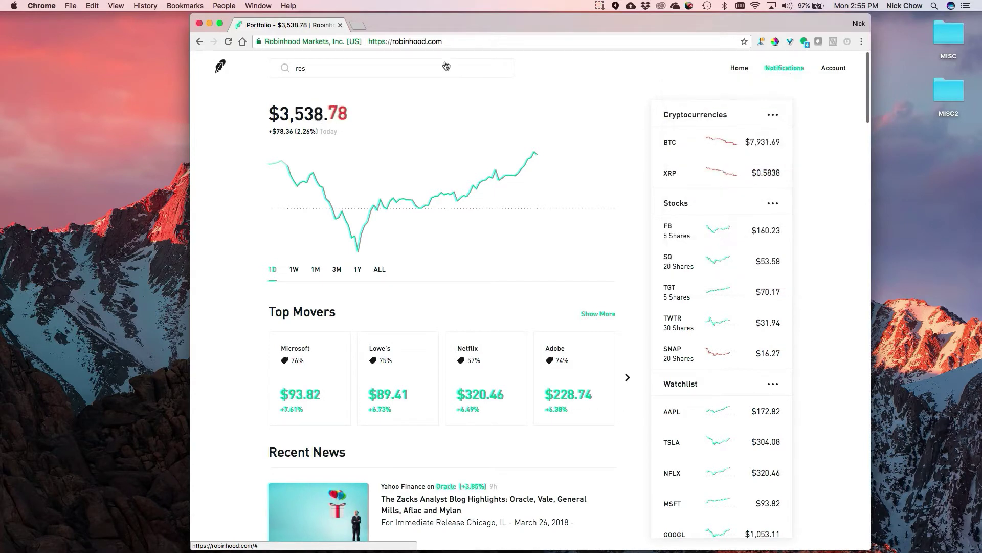
left_click(293, 274)
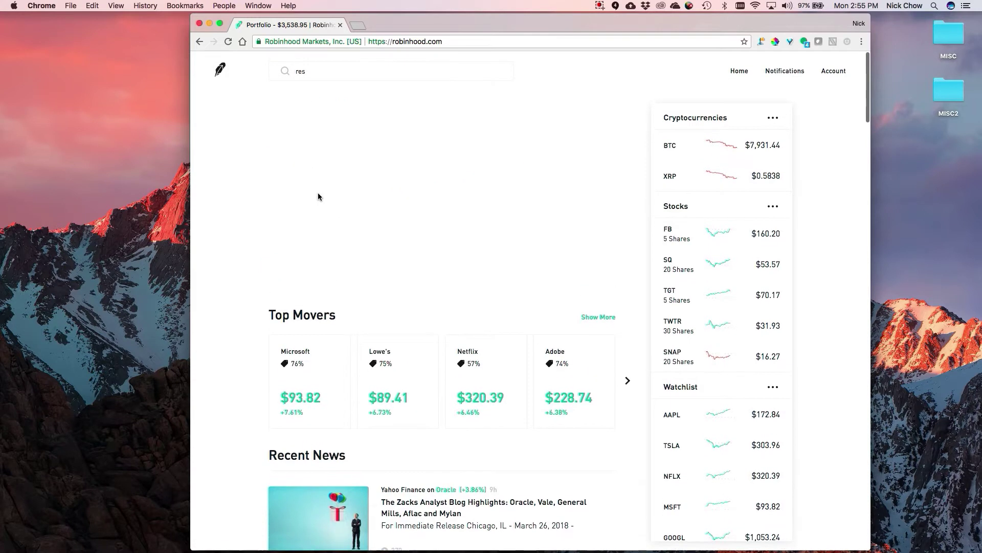
left_click(222, 73)
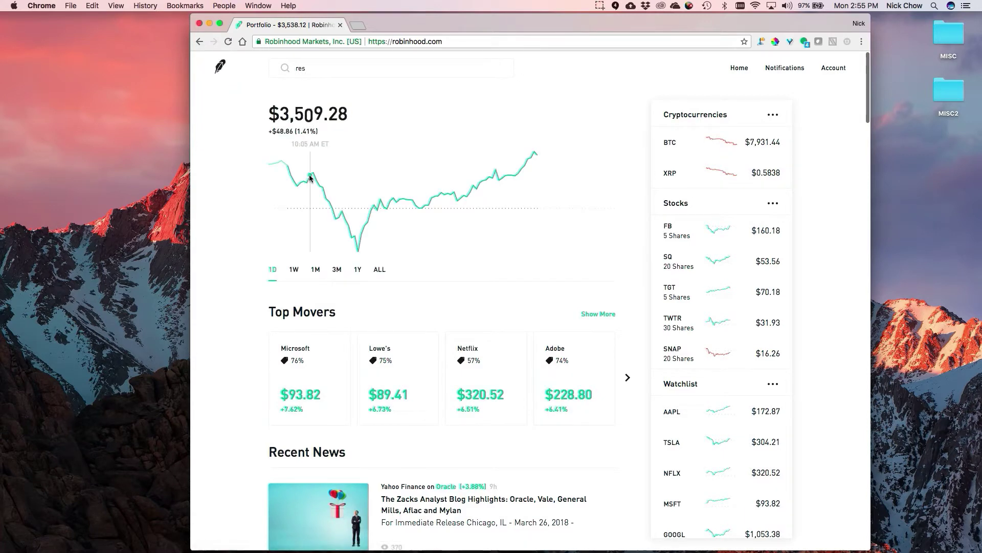
left_click(295, 272)
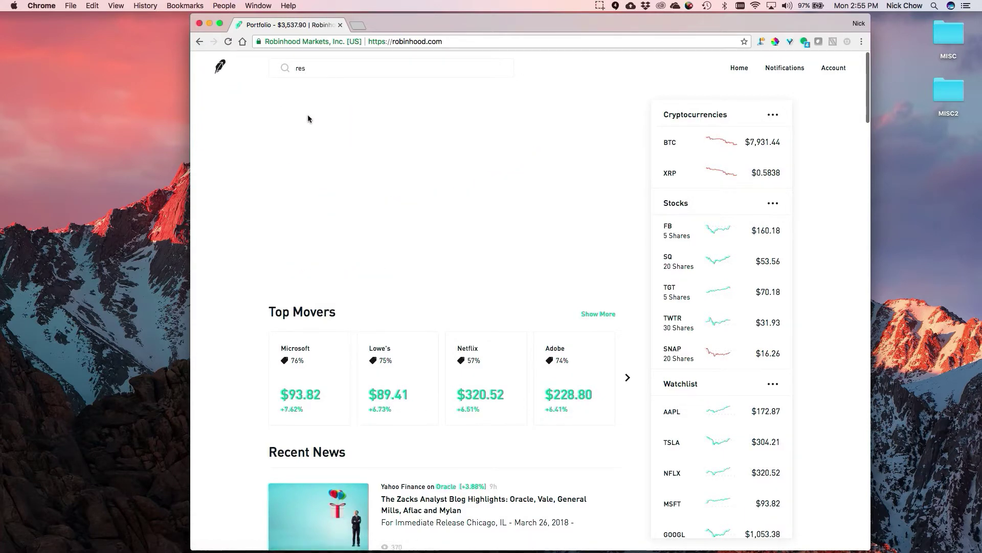
left_click(228, 44)
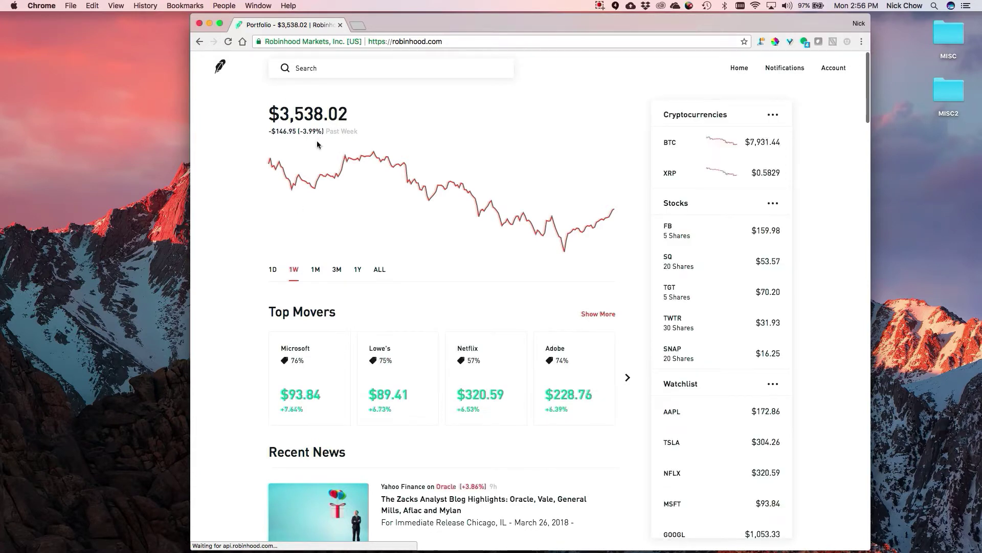
Step the portfolio chart through 1M and 3M to the 1Y range.
left_click(312, 274)
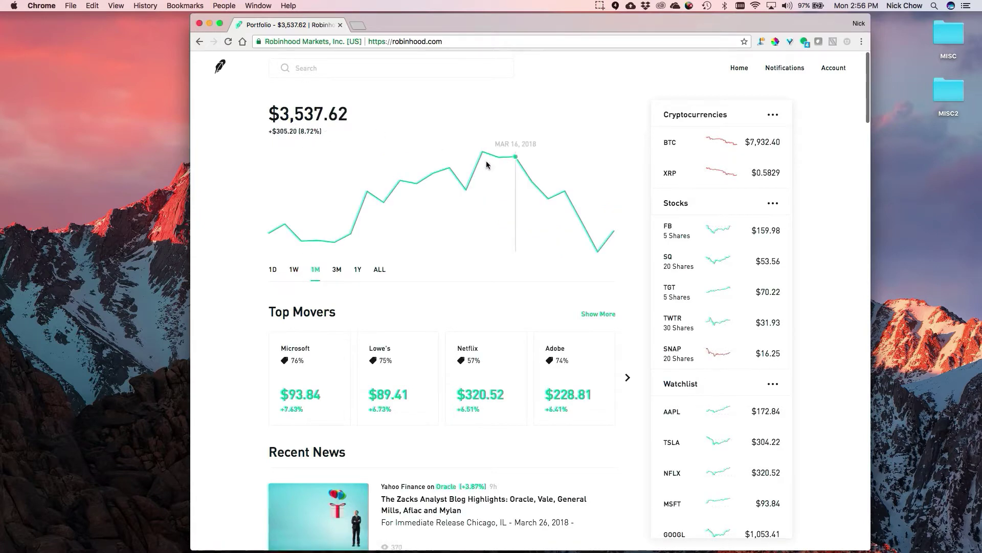
left_click(337, 270)
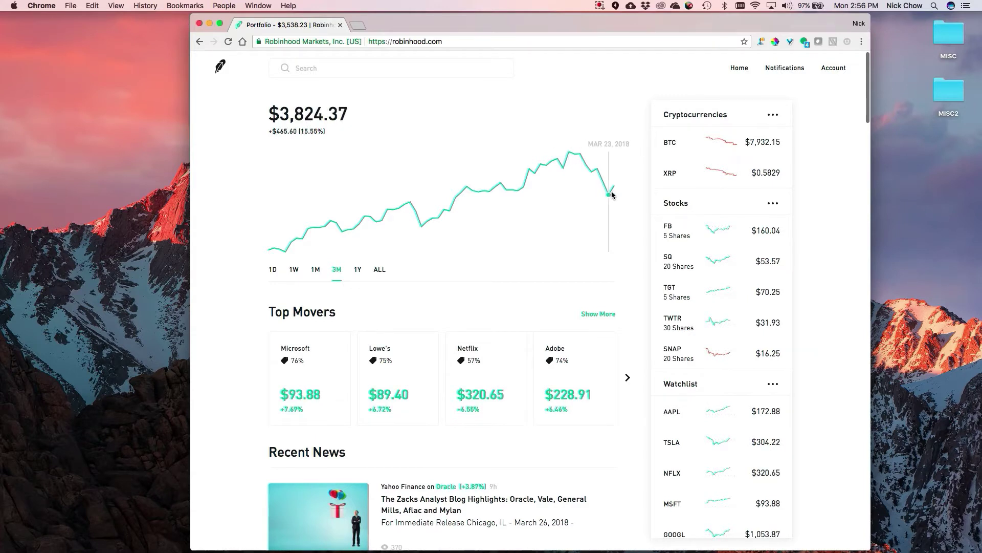
left_click(358, 269)
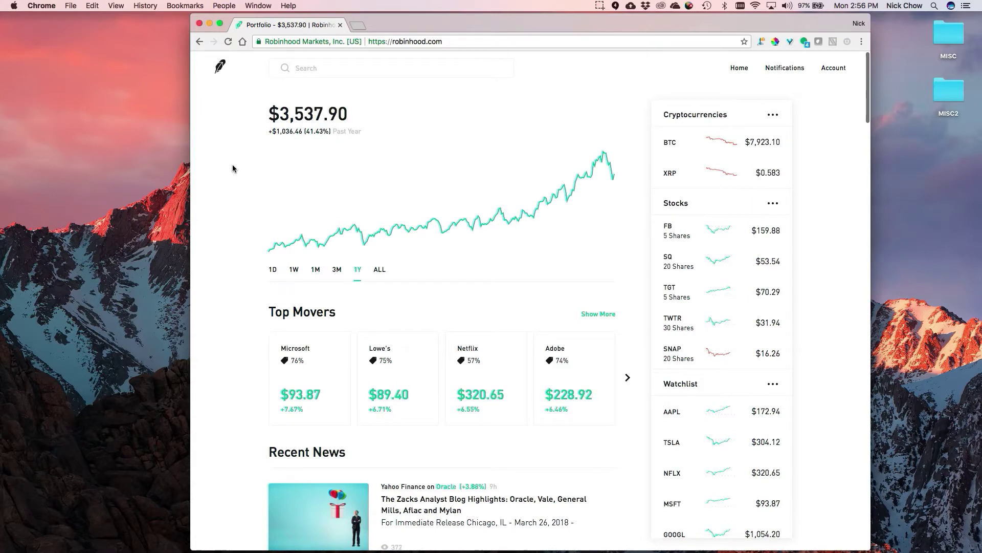
left_click(308, 66)
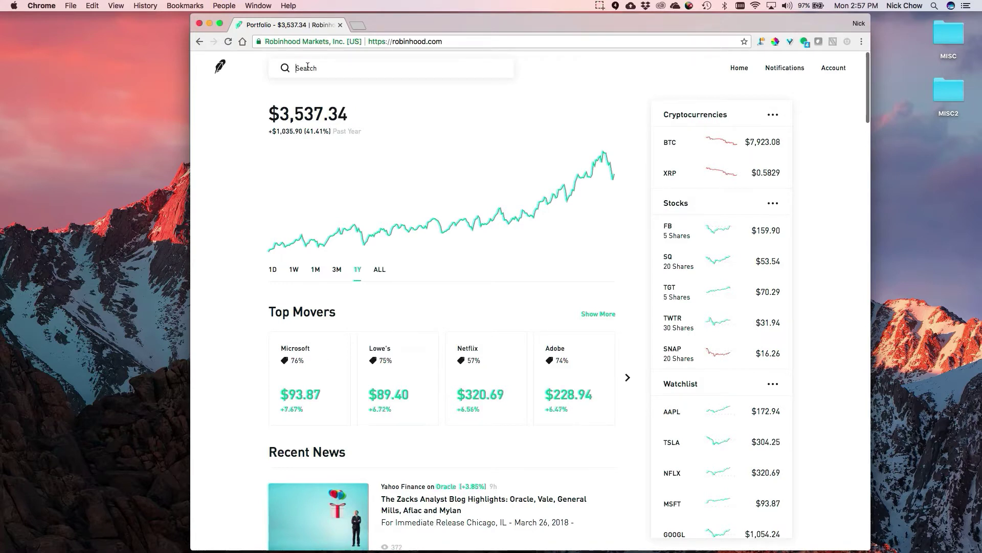
Search for 'nke' and open Nike's NKE stock page.
type("nke")
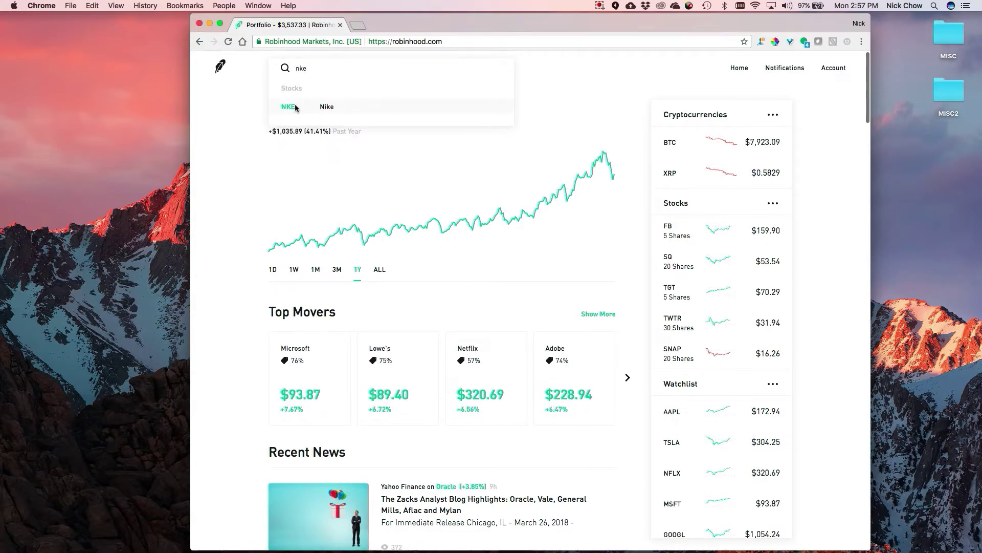
left_click(293, 106)
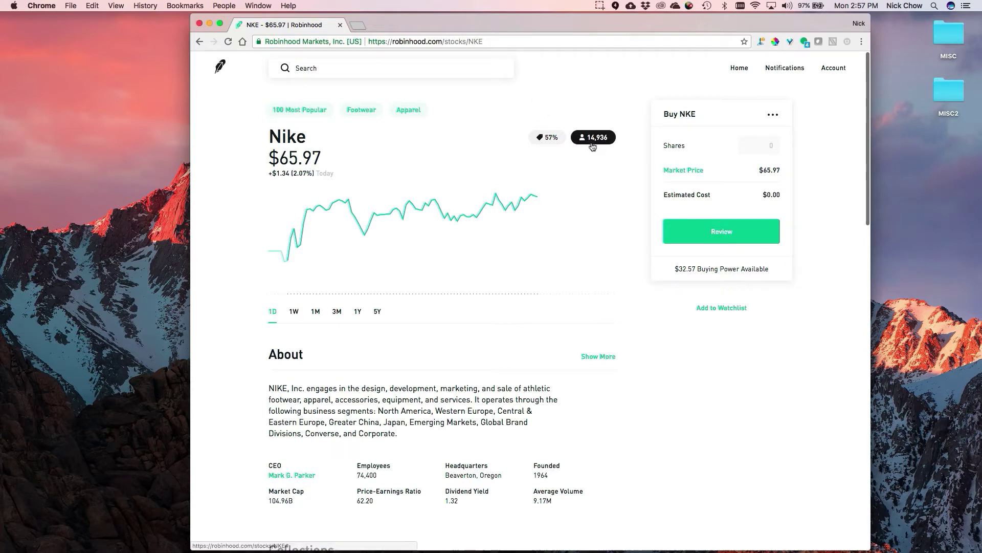
mouse_move(596, 143)
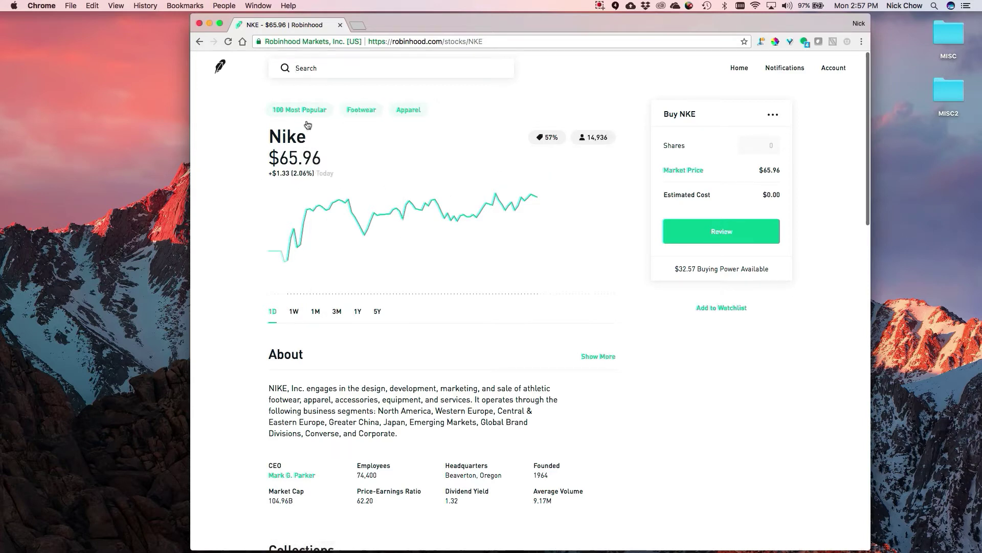
Scroll through Nike's ratings and earnings, then page People Also Bought to Apple, Under Armour, Verizon, P&G.
scroll(256, 213, "down", 5)
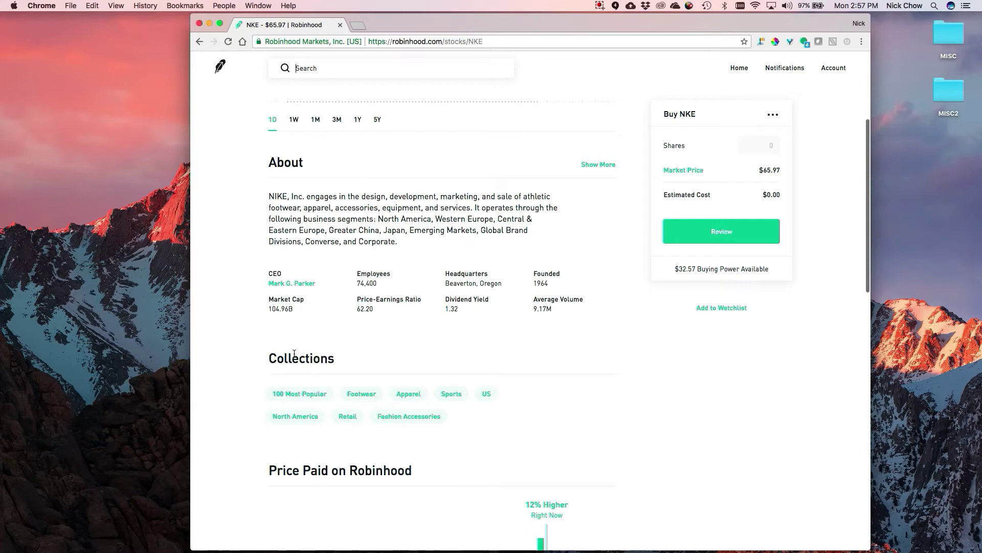
scroll(294, 353, "down", 1)
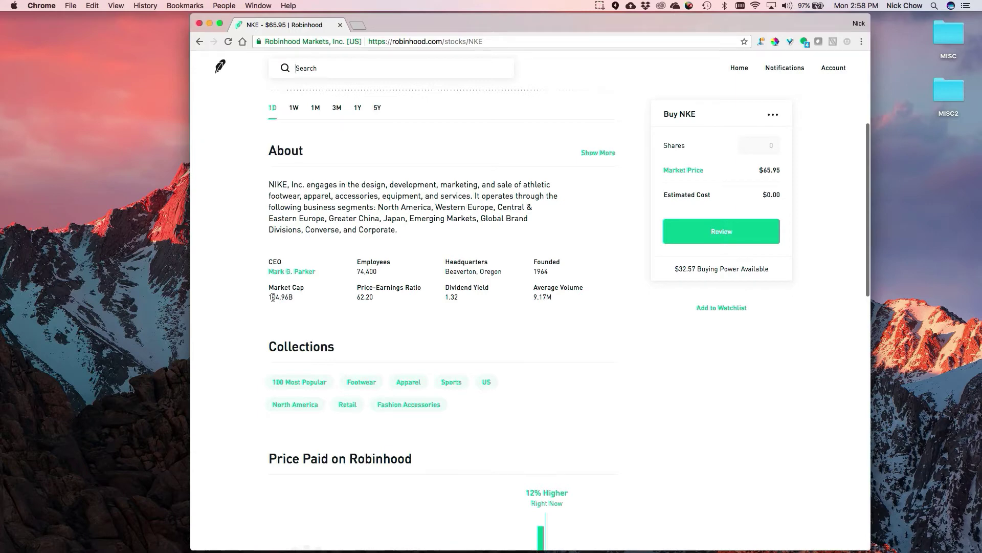
scroll(251, 279, "down", 2)
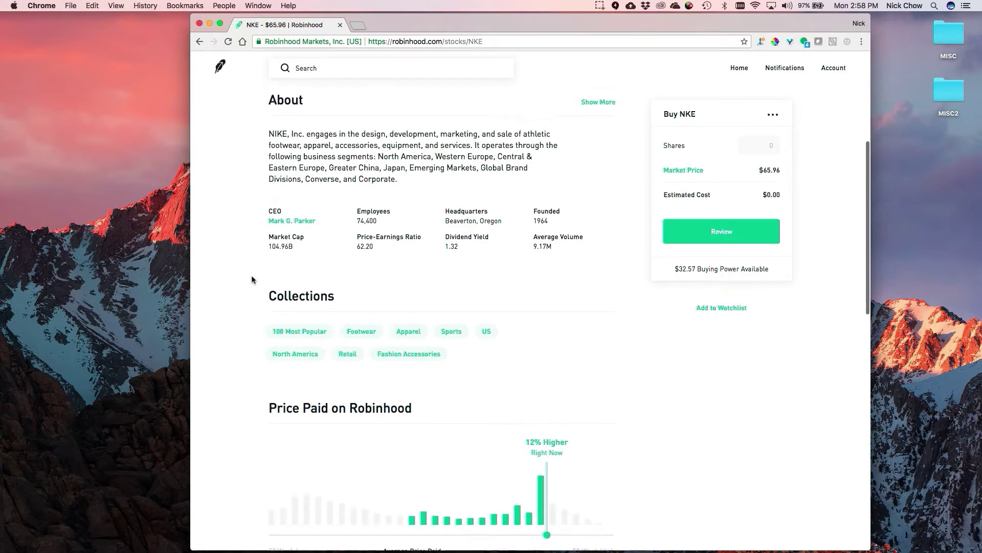
scroll(251, 278, "down", 3)
scroll(251, 279, "down", 1)
scroll(251, 278, "down", 1)
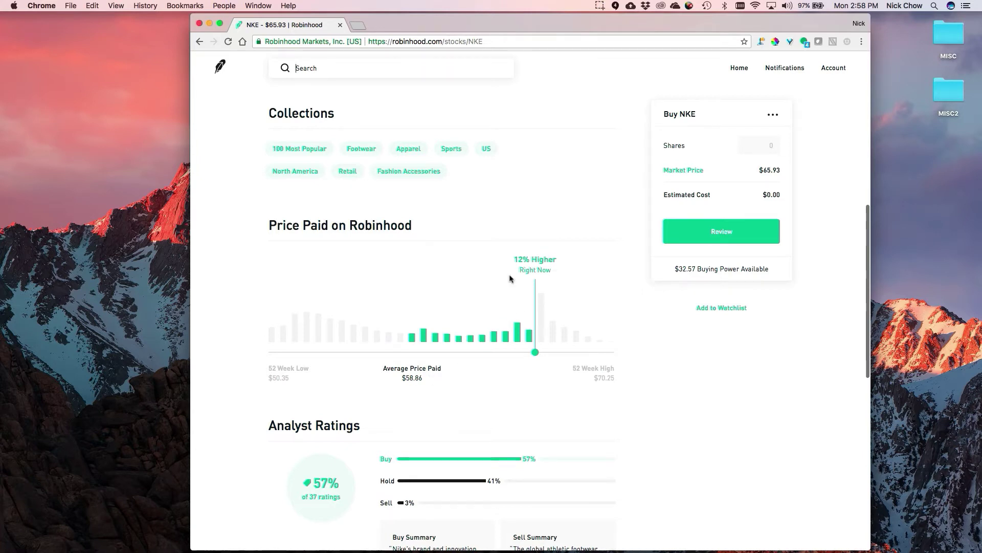
scroll(431, 288, "down", 5)
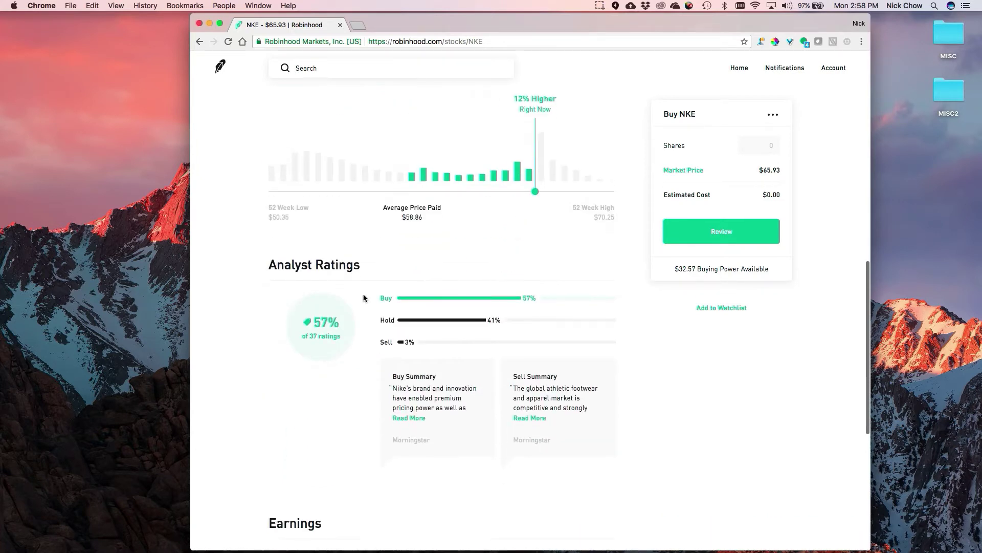
scroll(360, 315, "down", 1)
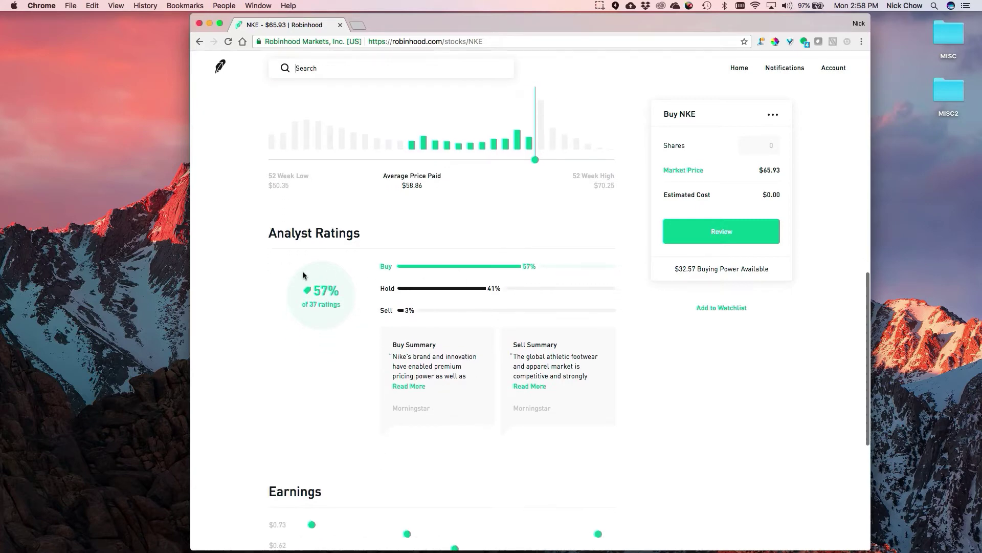
scroll(303, 274, "down", 7)
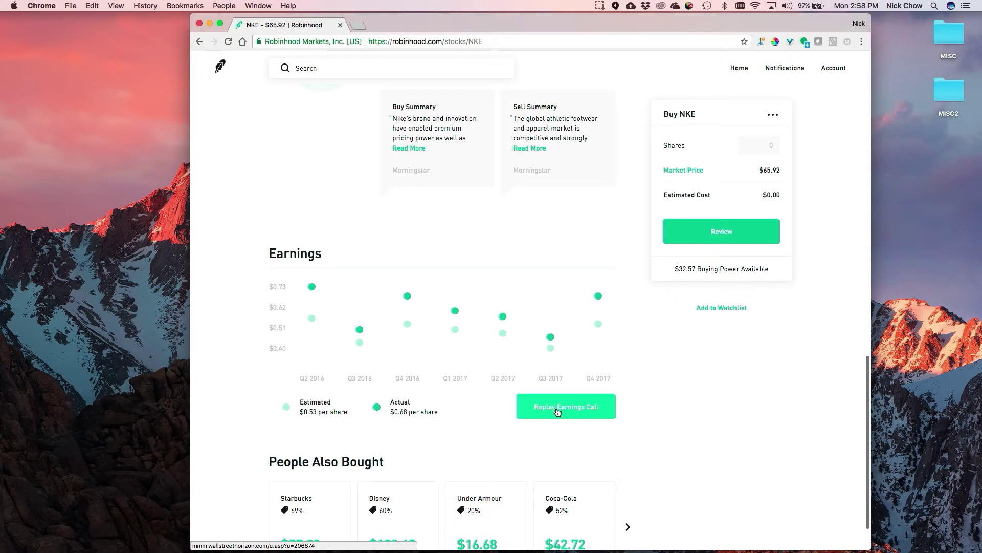
scroll(261, 220, "down", 2)
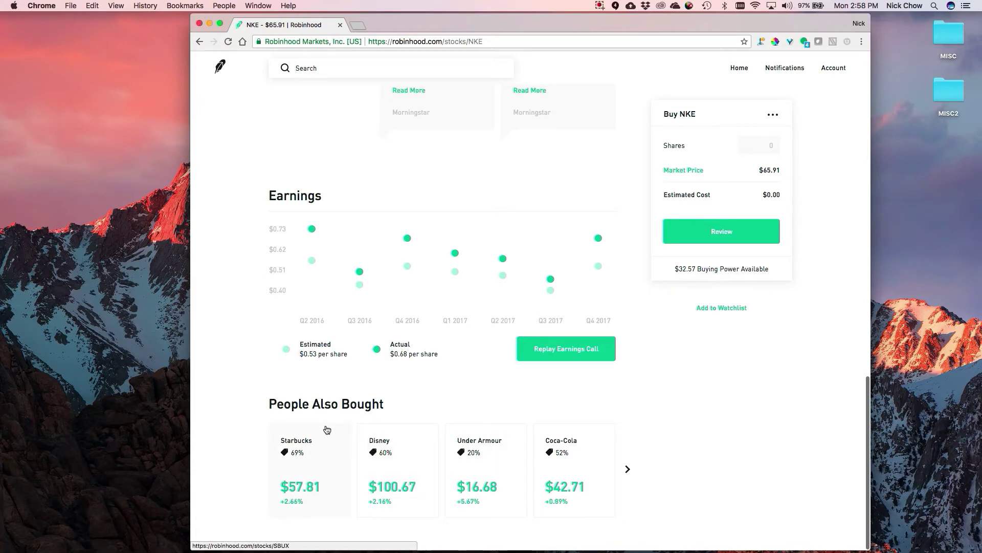
left_click(628, 470)
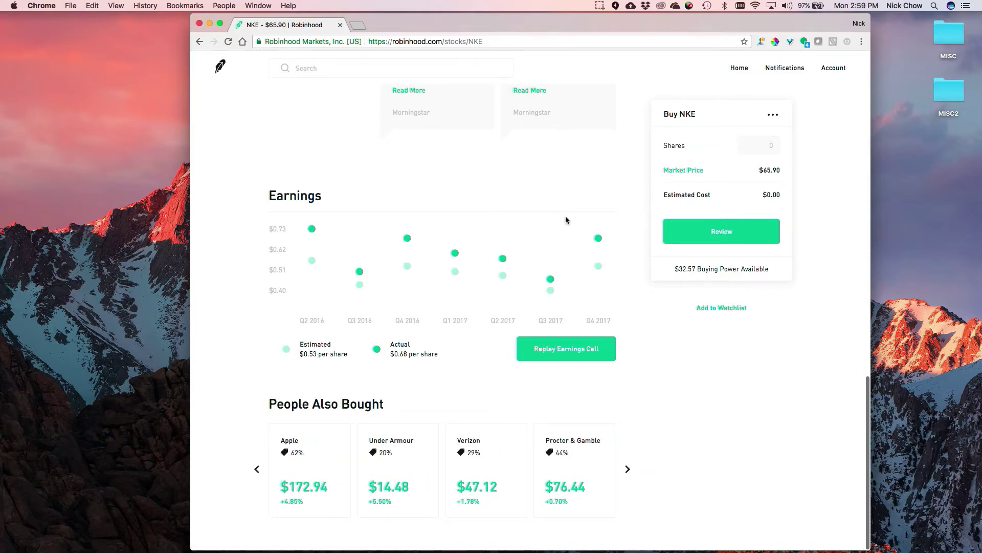
scroll(559, 212, "up", 15)
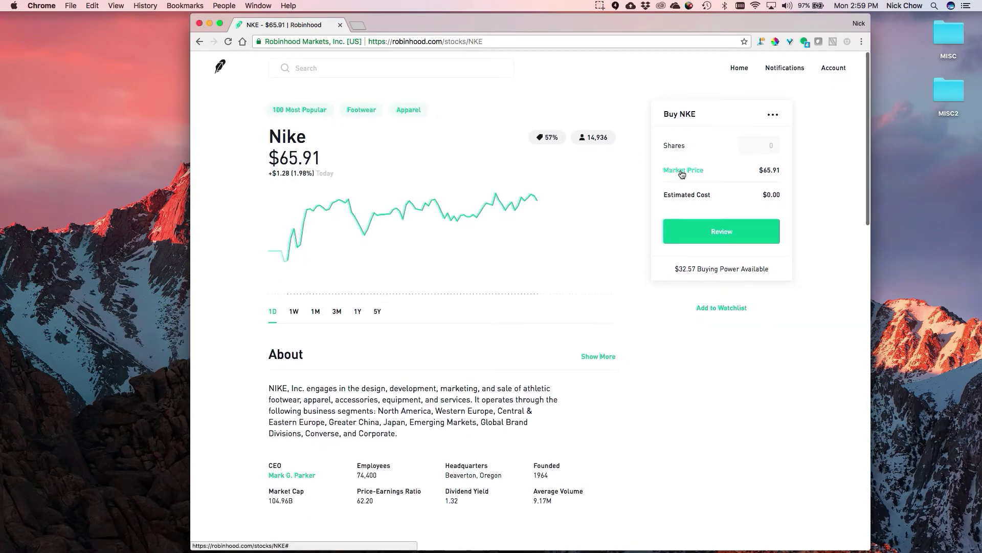
Switch the Nike buy to a limit order with a $65.94 limit price.
left_click(772, 114)
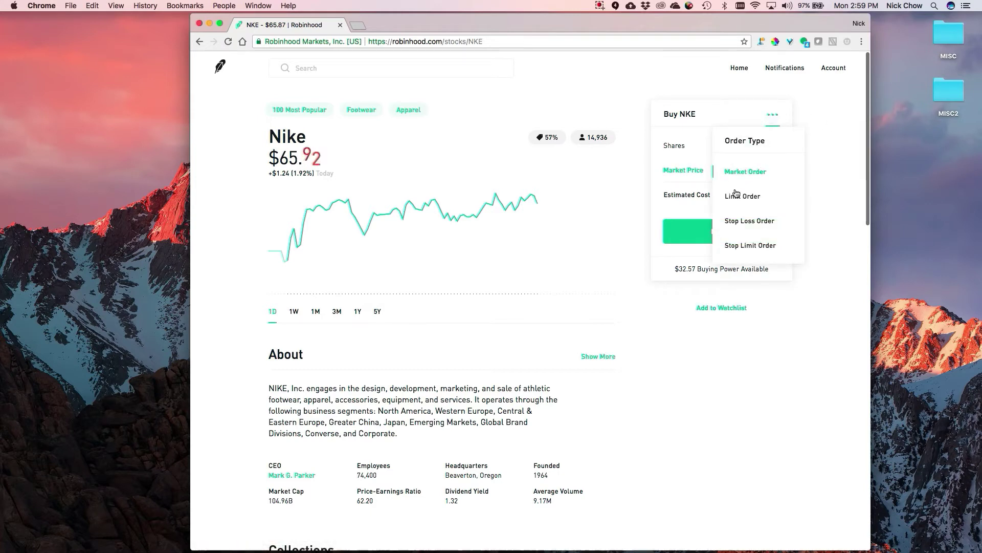
left_click(735, 198)
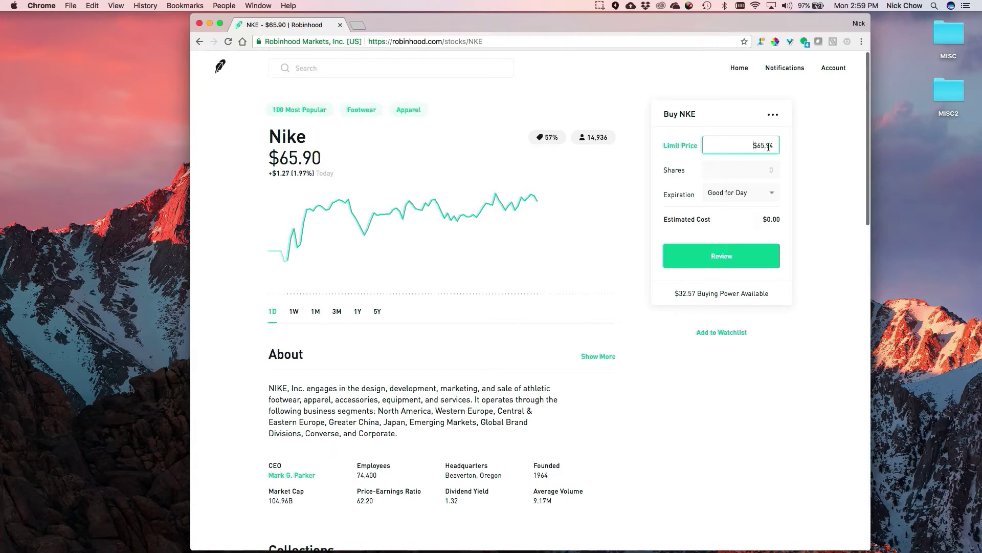
left_click(773, 115)
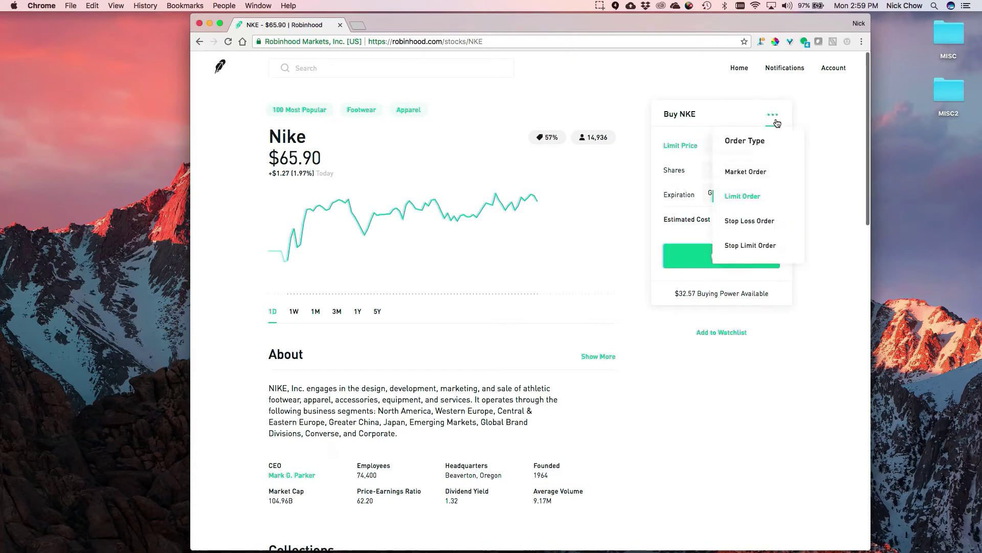
left_click(676, 117)
left_click(775, 150)
key("BackSpace")
type("4")
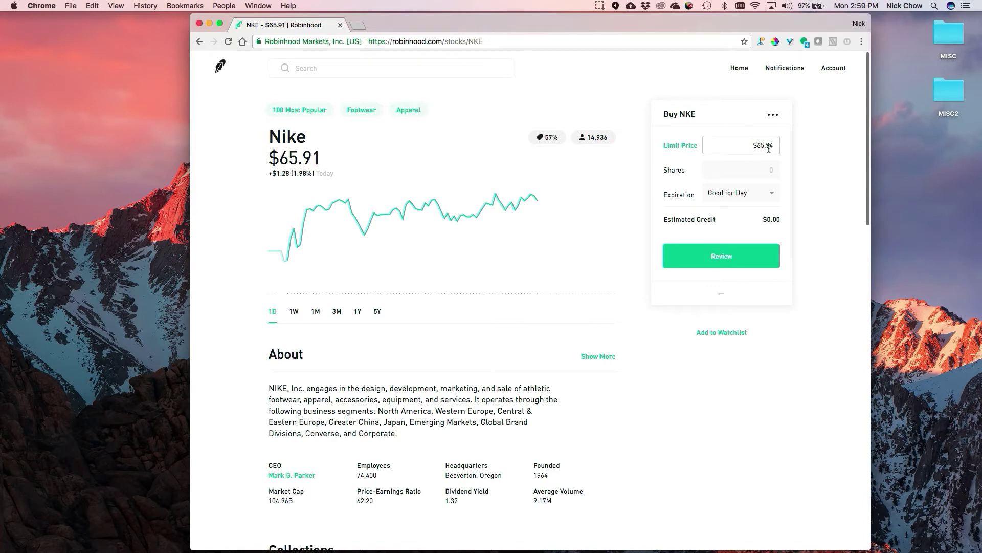
left_click(778, 162)
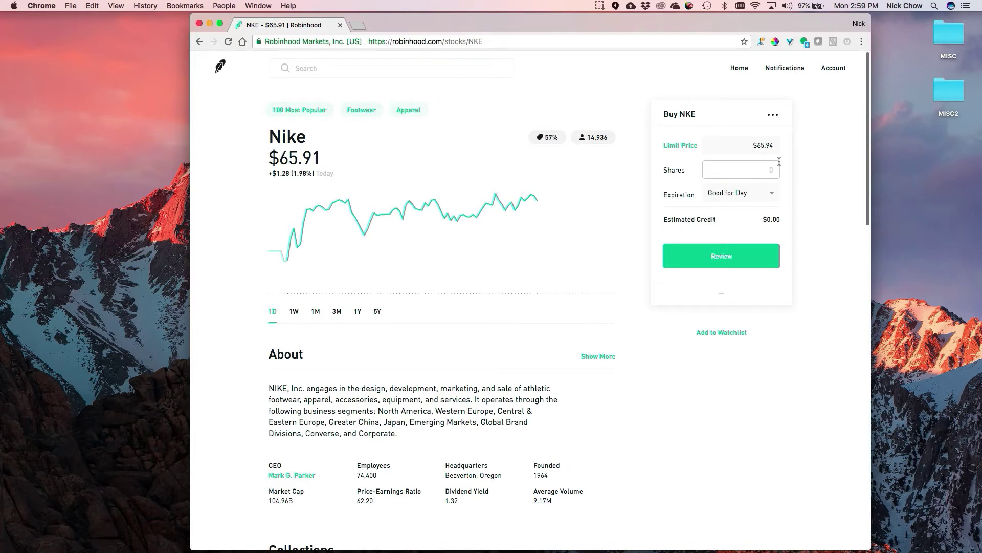
Revert the Nike buy to a market order and add Nike to the watchlist.
left_click(773, 114)
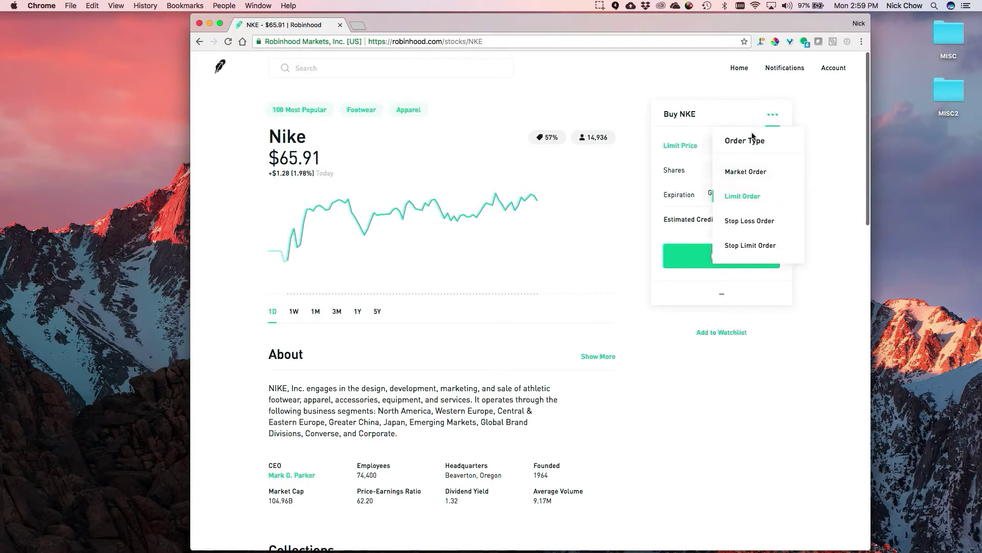
left_click(747, 172)
scroll(828, 214, "down", 2)
scroll(828, 214, "up", 2)
left_click(726, 271)
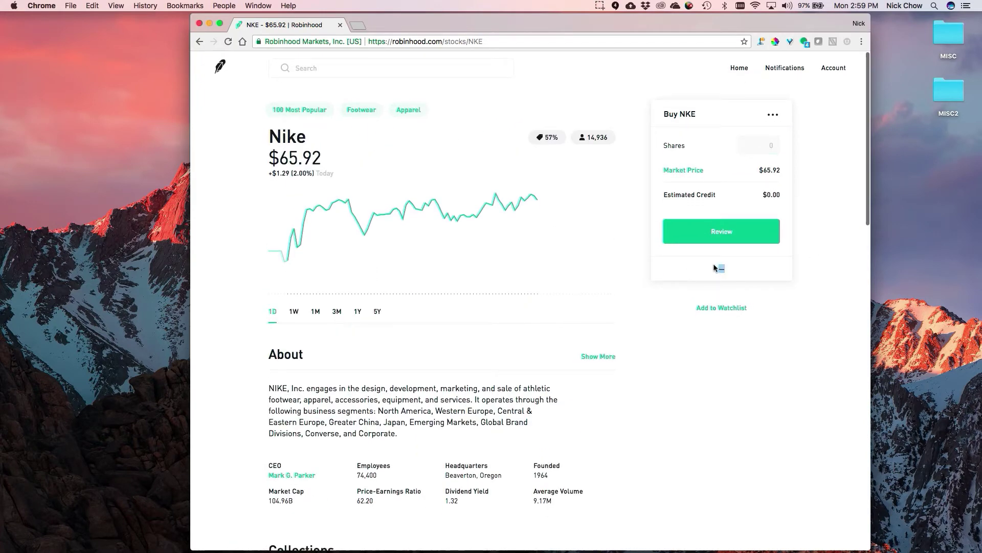
left_click(744, 307)
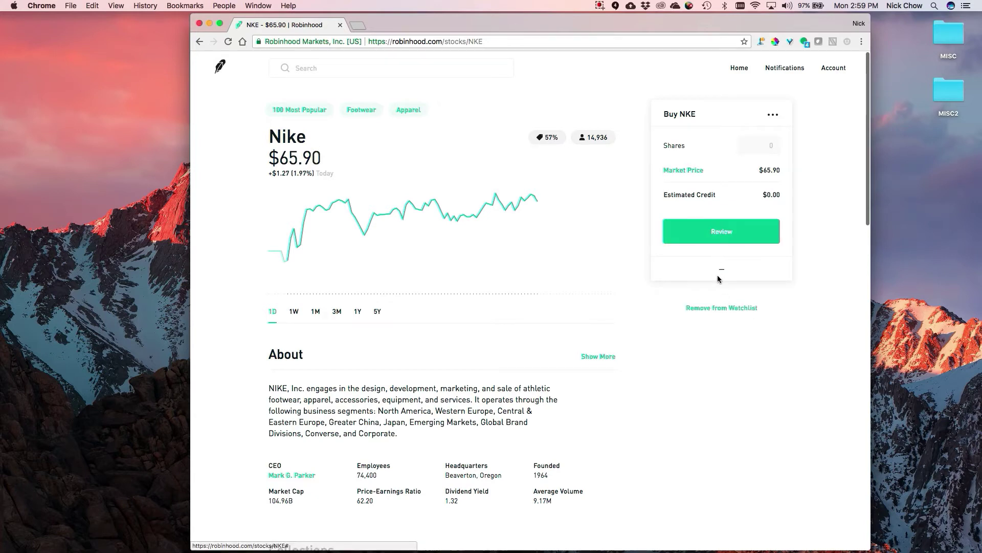
Remove Nike from the watchlist.
left_click(711, 306)
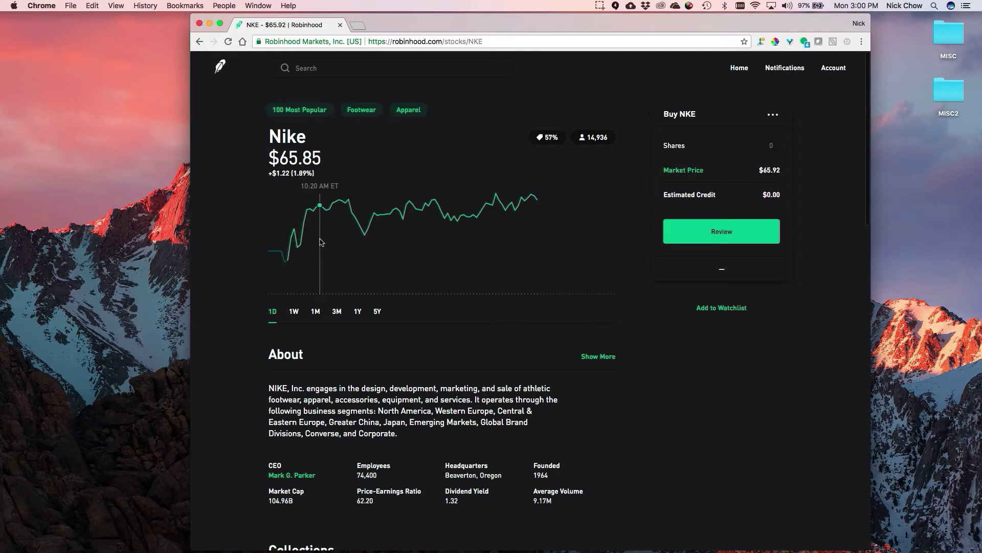
Open the 100 Most Popular collection, filter it to stocks under $50, then reset the price range.
left_click(300, 111)
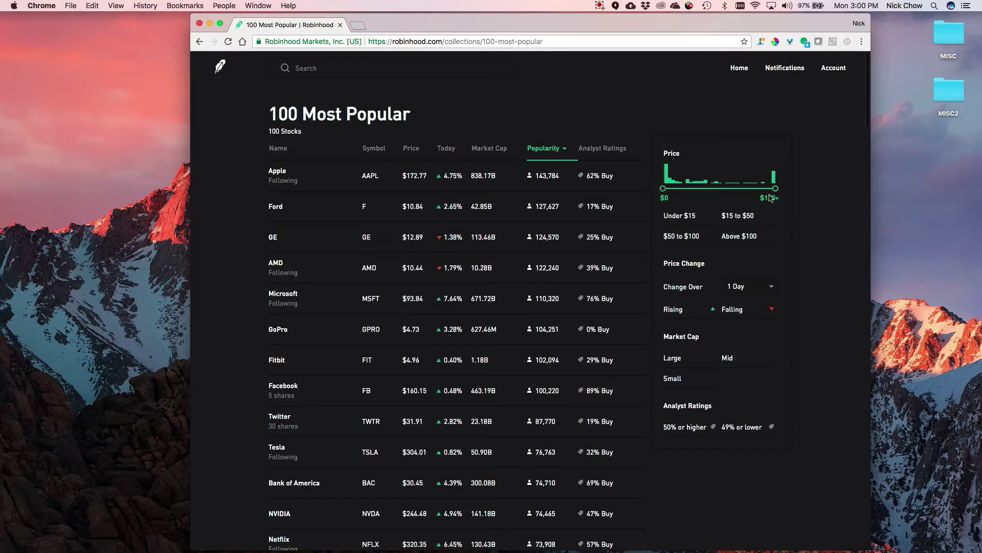
left_click_drag(776, 189, 700, 201)
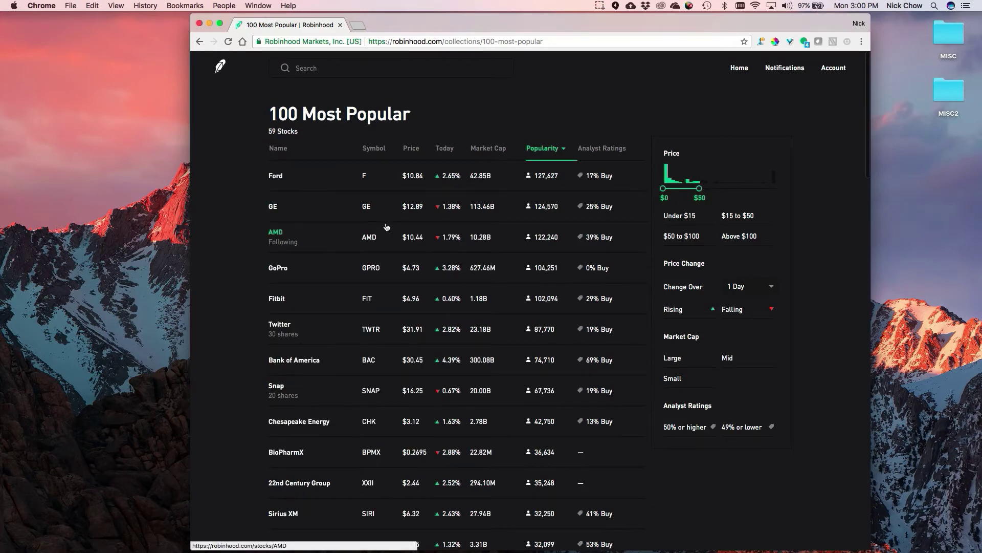
scroll(387, 227, "down", 10)
scroll(387, 227, "up", 10)
left_click_drag(700, 188, 797, 189)
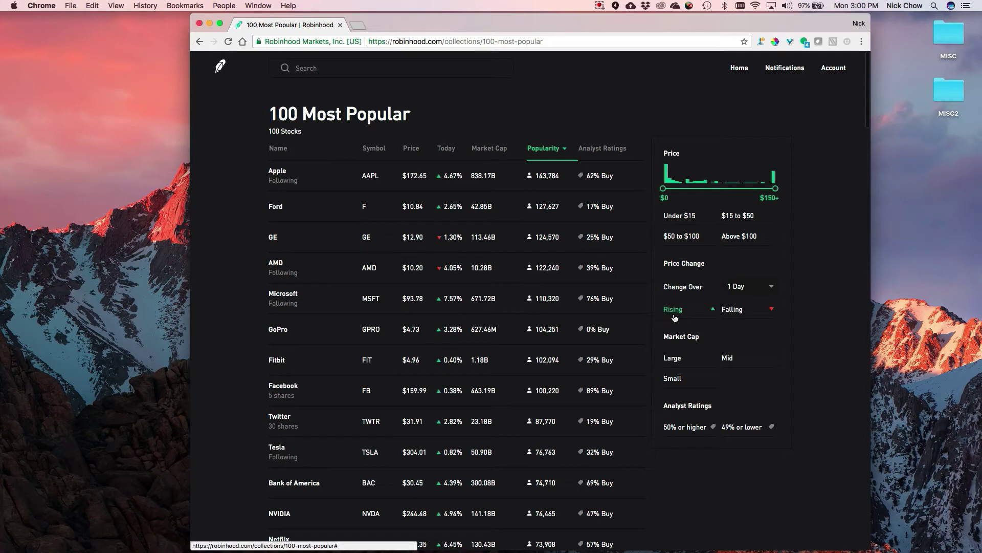
Look over the Change Over period choices, keeping 1 Day, and scan the list.
left_click(762, 289)
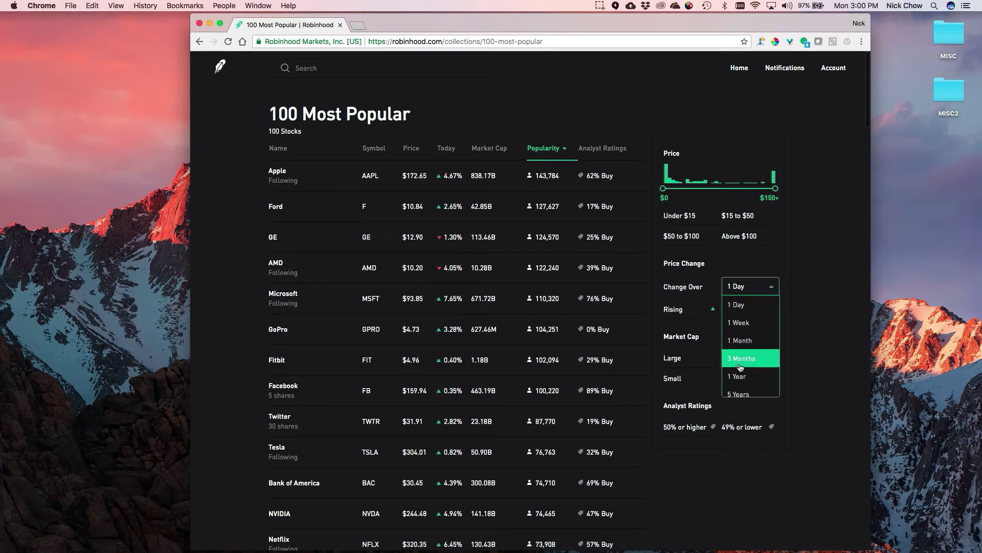
left_click(806, 250)
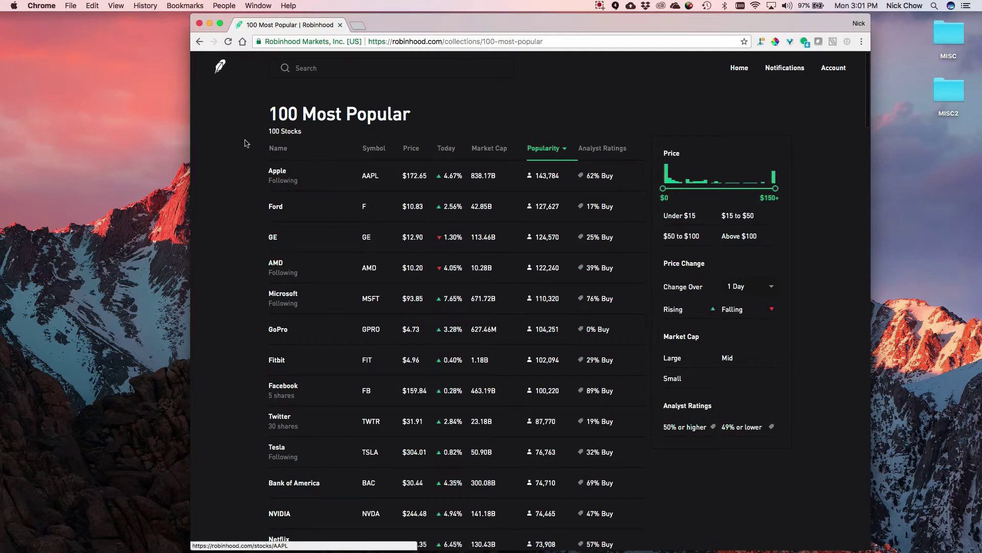
scroll(246, 143, "down", 1)
scroll(245, 143, "up", 1)
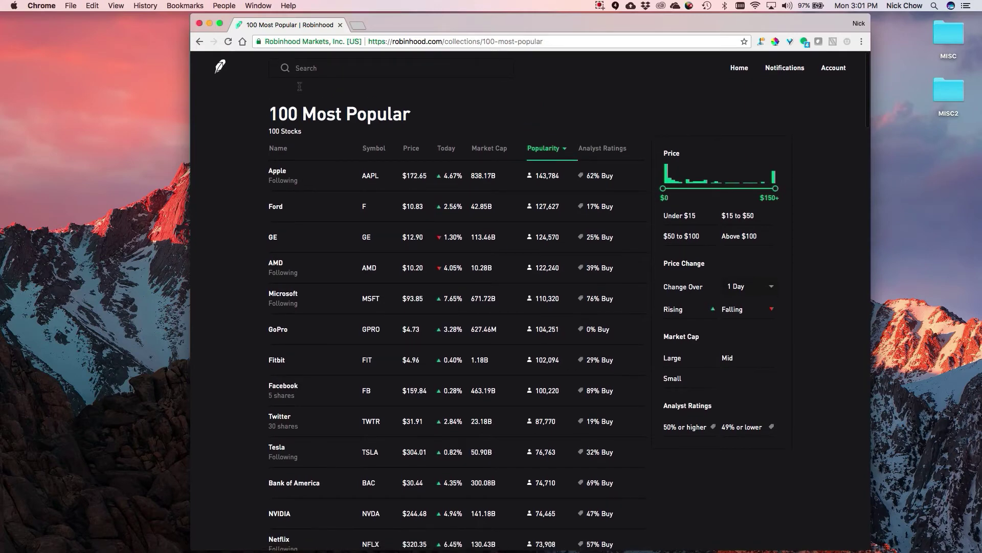
Return to the Nike page and scroll through its 70-stock Footwear collection.
left_click(199, 42)
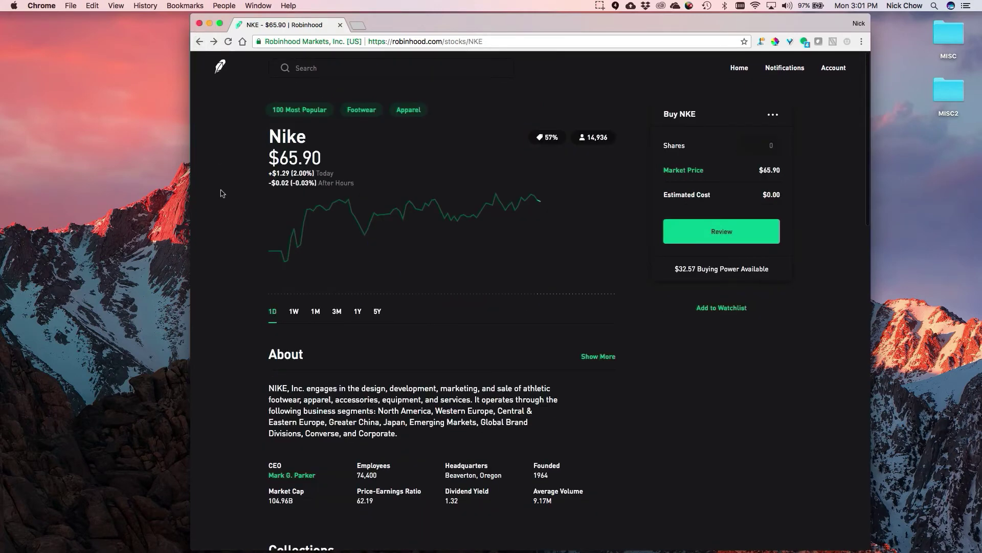
left_click(361, 110)
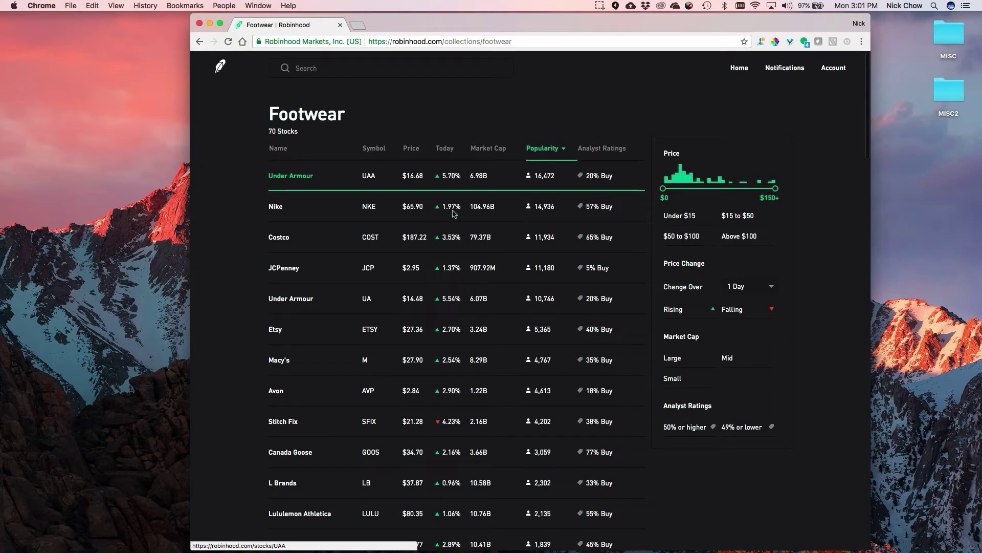
scroll(443, 267, "down", 5)
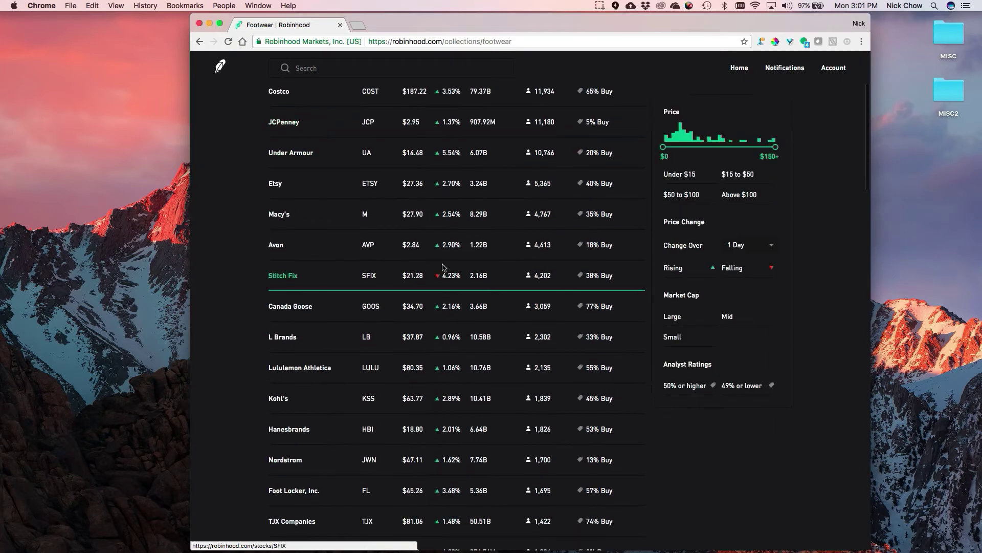
scroll(443, 267, "down", 15)
scroll(443, 267, "down", 15)
scroll(443, 267, "down", 20)
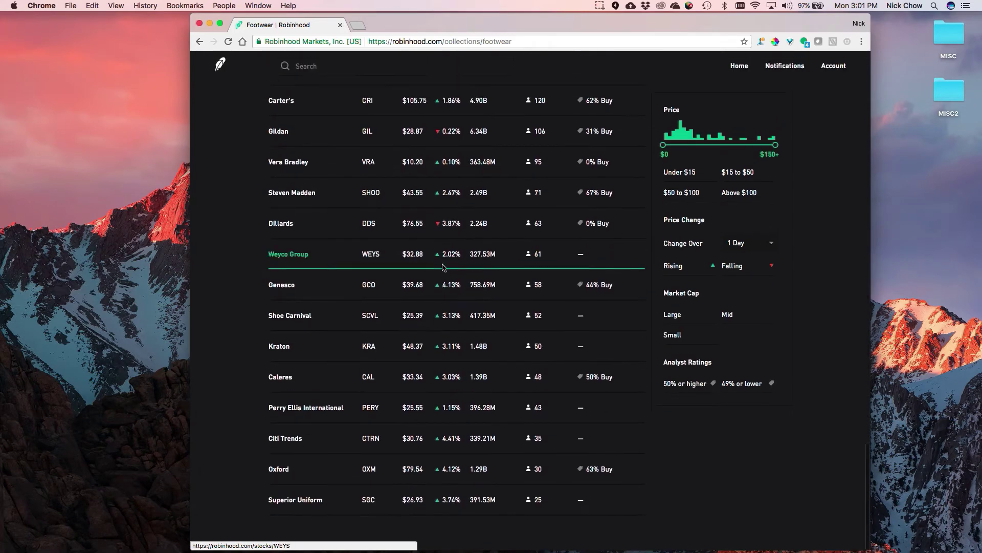
scroll(409, 302, "up", 20)
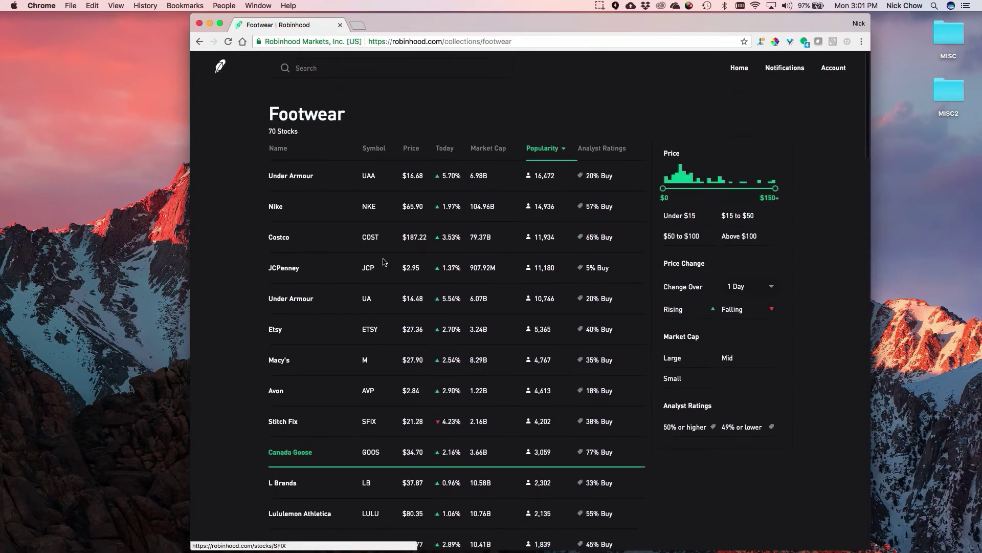
left_click(362, 69)
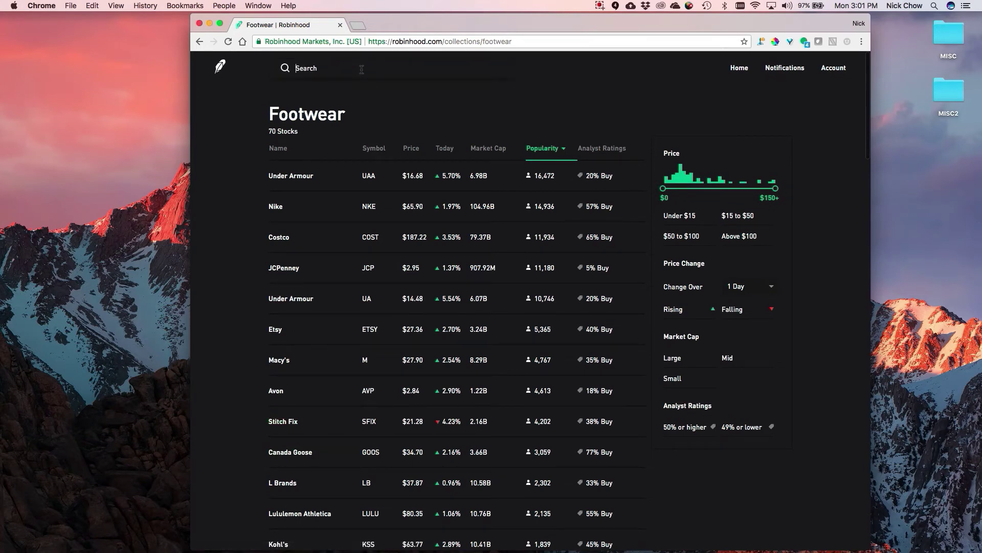
type("rest")
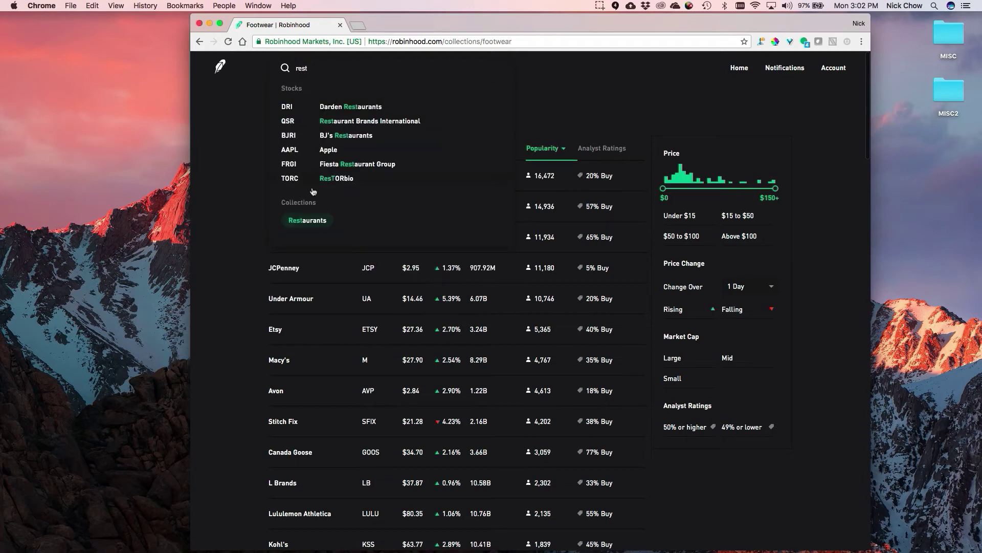
left_click(307, 220)
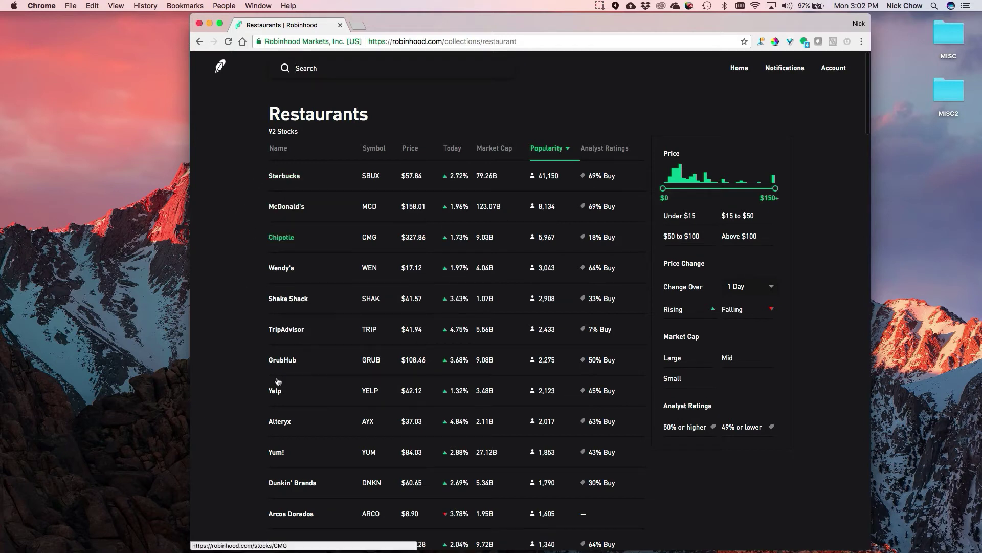
left_click(292, 330)
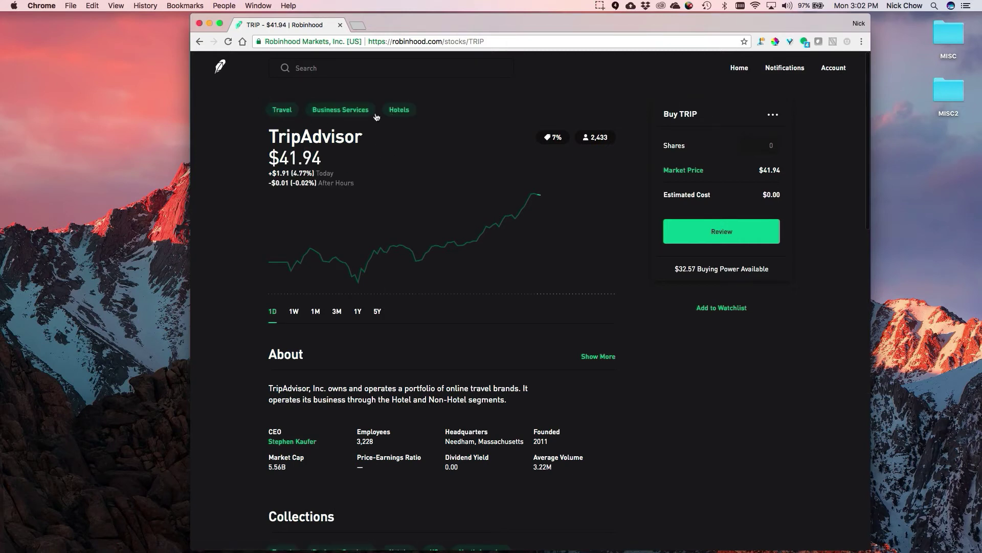
Browse the 118-stock Travel collection, then return to the portfolio home page.
left_click(273, 110)
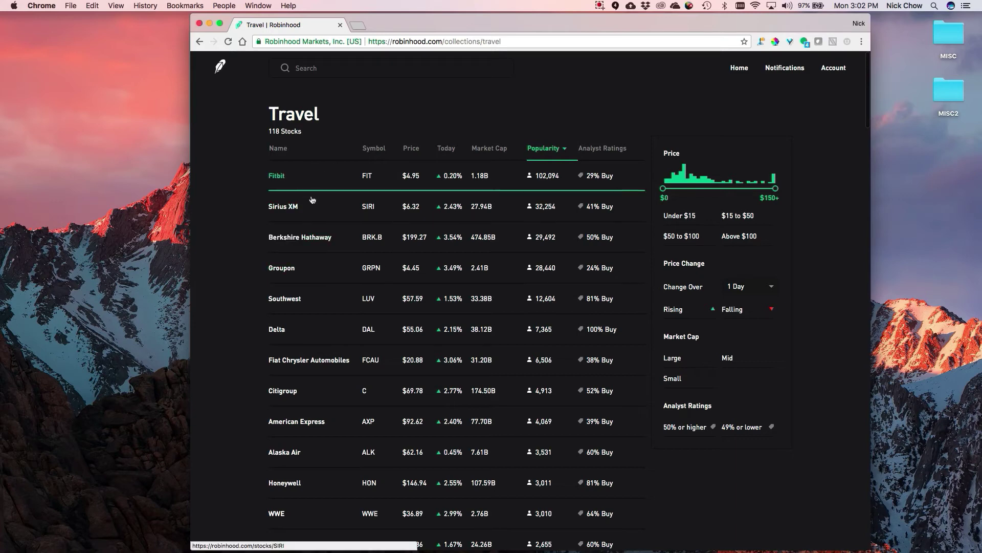
scroll(309, 197, "down", 3)
scroll(313, 200, "down", 6)
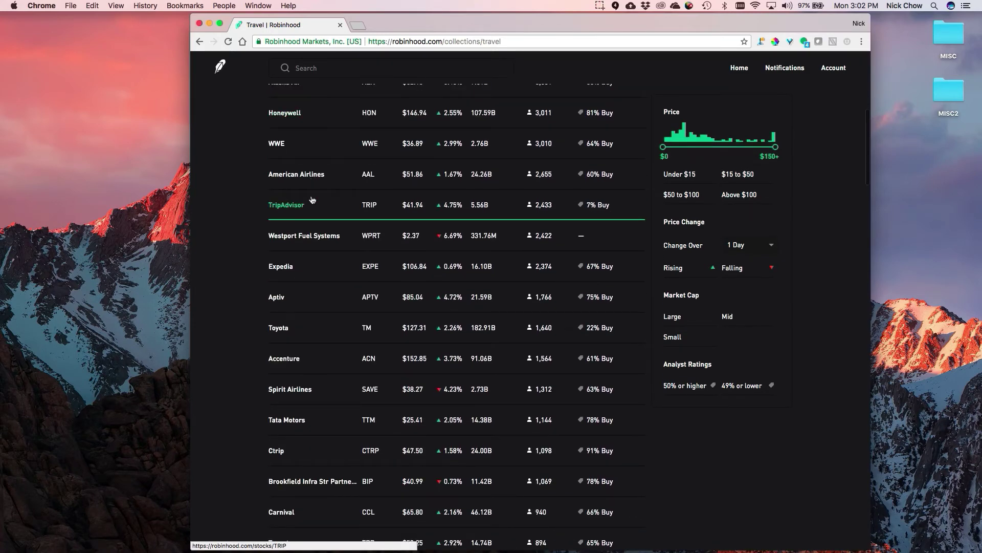
scroll(312, 199, "down", 3)
scroll(312, 199, "up", 10)
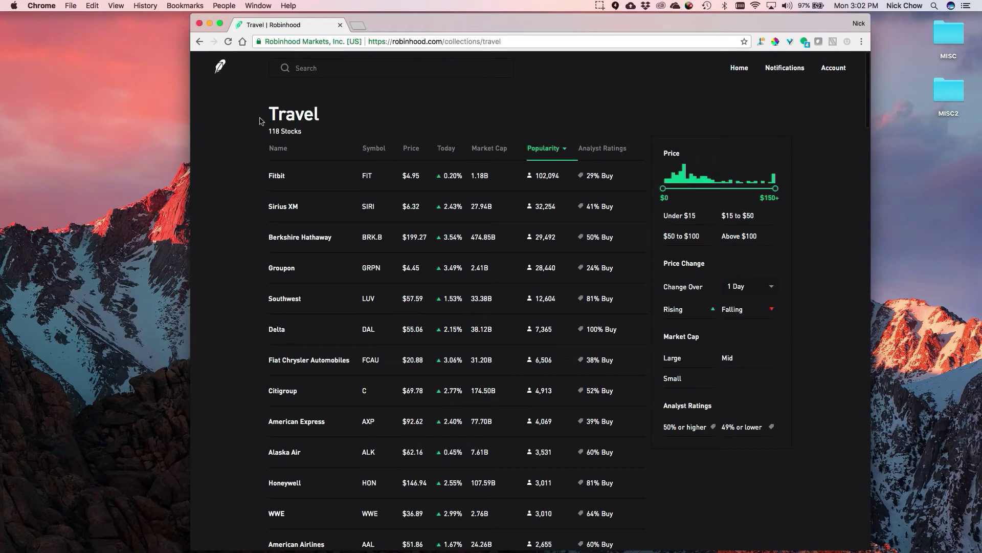
left_click(221, 71)
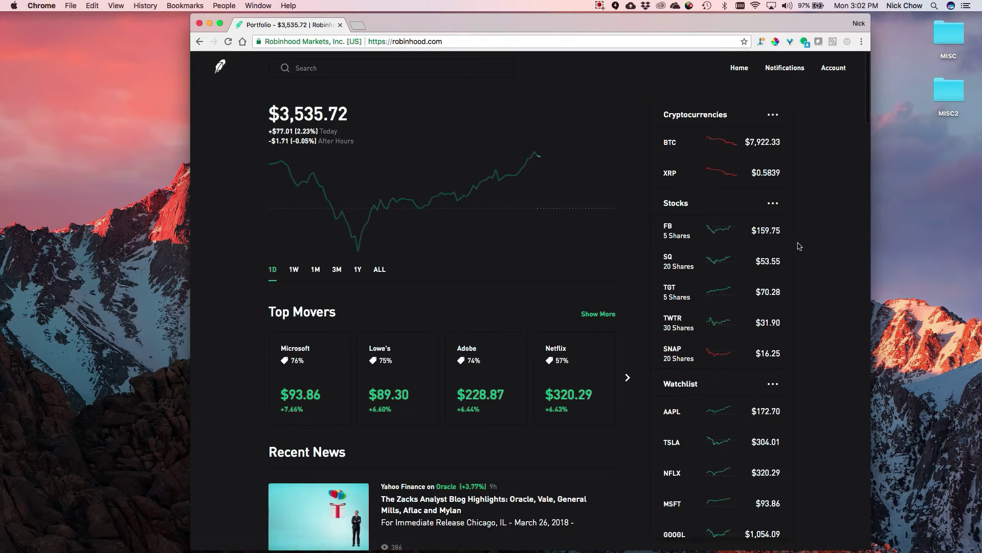
Open SNAP from the holdings and scroll through its ratings, earnings and order history.
left_click(711, 358)
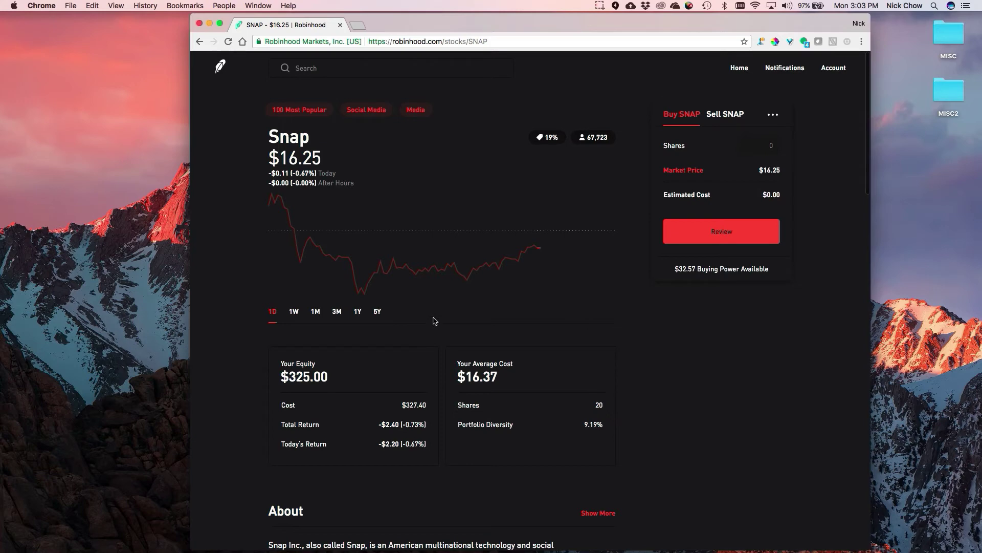
scroll(434, 321, "down", 1)
scroll(396, 377, "down", 5)
scroll(396, 377, "down", 5)
scroll(396, 377, "down", 5)
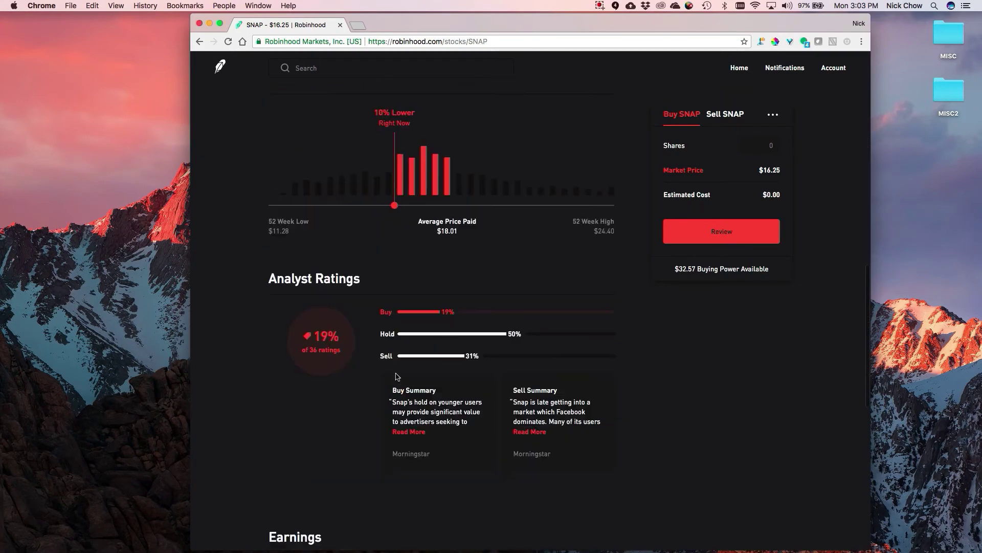
scroll(396, 377, "down", 10)
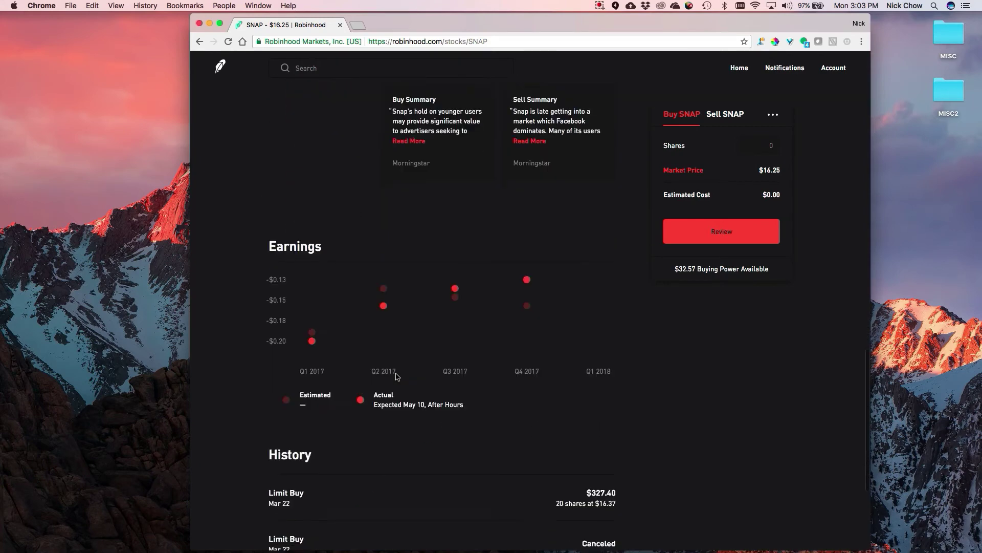
scroll(323, 386, "up", 2)
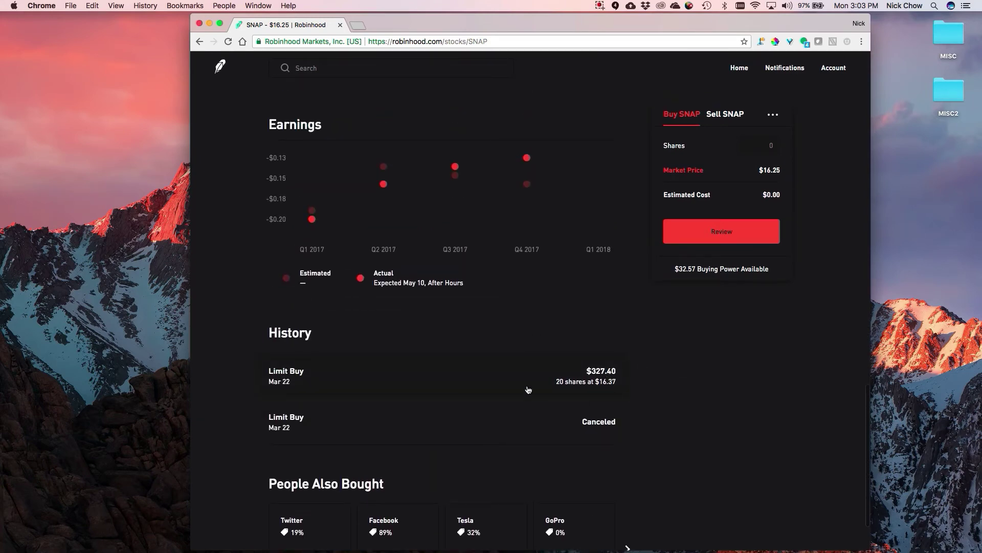
scroll(425, 399, "up", 10)
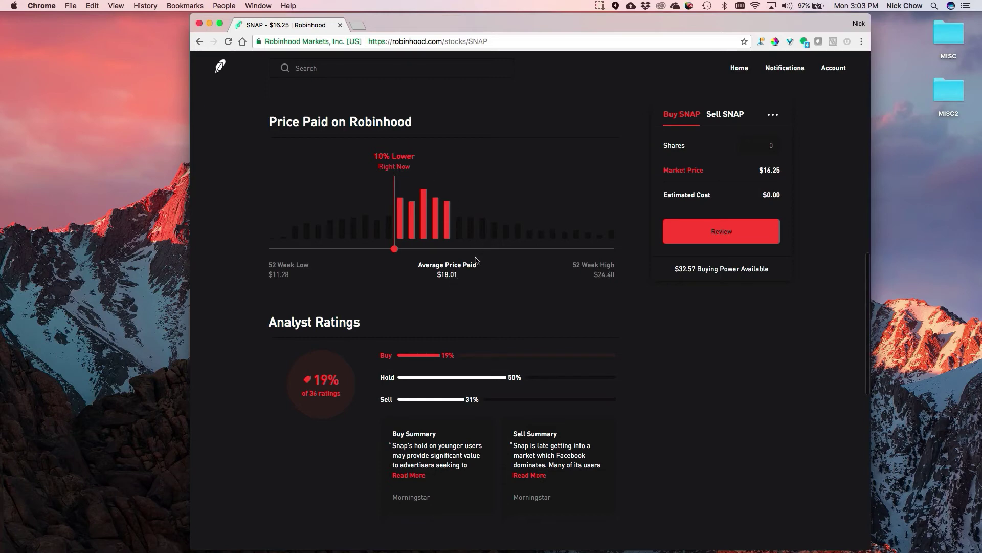
scroll(454, 262, "up", 3)
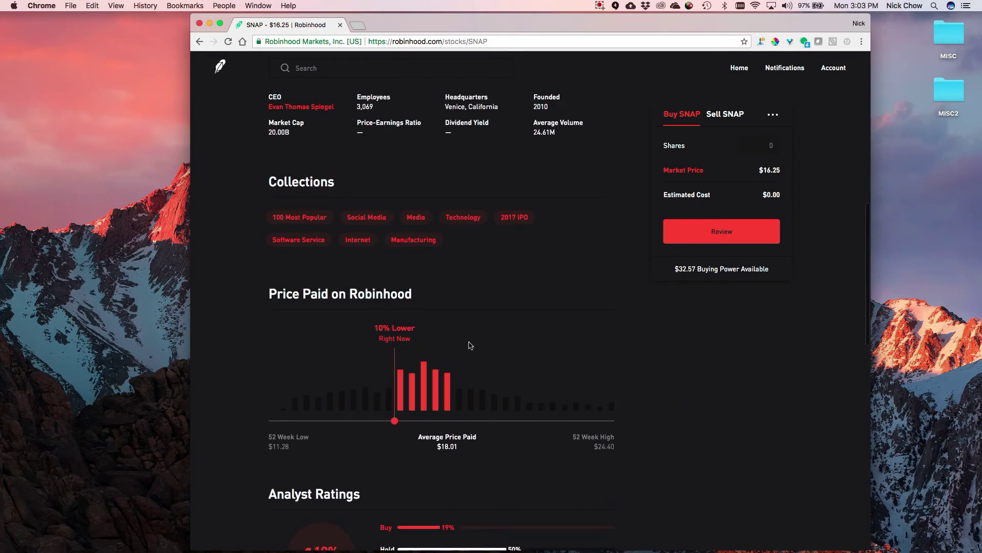
scroll(471, 345, "up", 10)
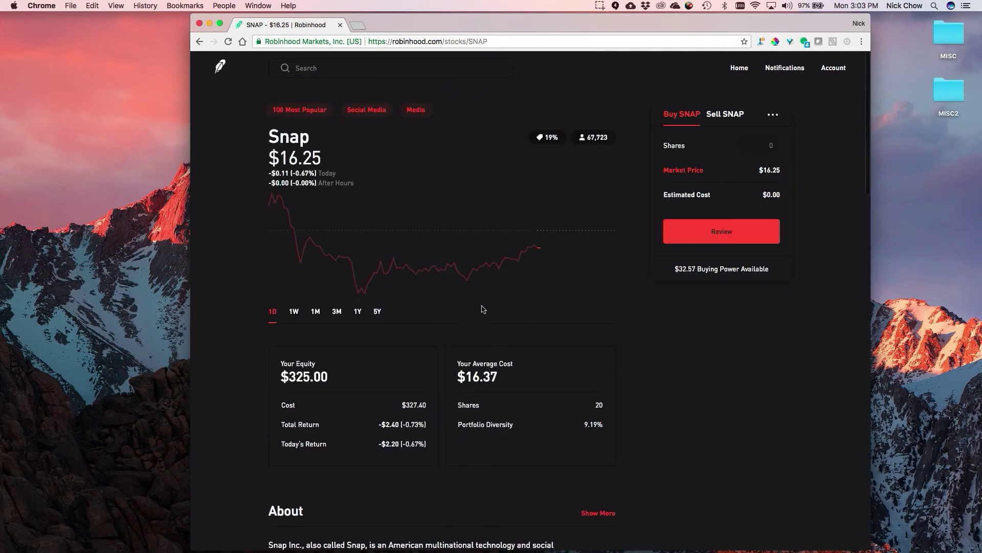
Highlight Snap's average cost and buying power values.
left_click_drag(502, 383, 473, 380)
left_click(645, 408)
left_click_drag(670, 270, 752, 331)
left_click(752, 331)
Switch the Snap order to Sell, preview a 5-share estimate, then clear the shares.
left_click(723, 117)
left_click(767, 138)
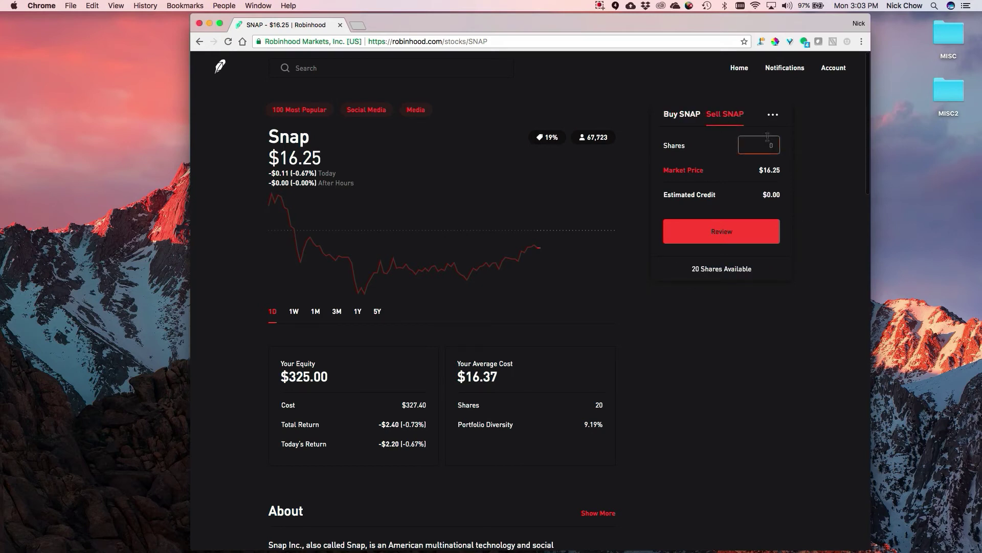
type("5")
left_click(831, 205)
key("BackSpace")
left_click(728, 383)
Search for 'tsla' and open Tesla's stock page.
left_click(323, 72)
type("tsla")
left_click(287, 106)
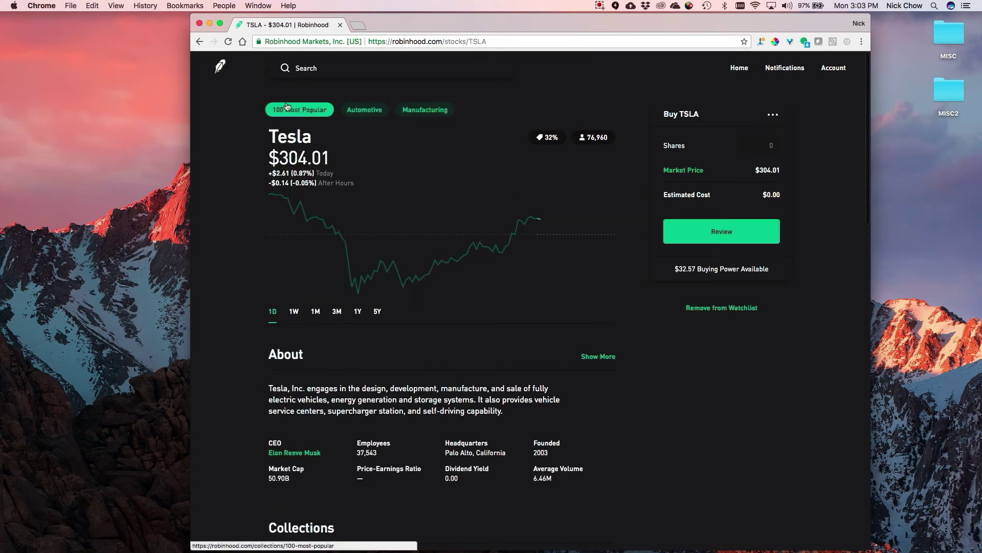
Review the sections of Tesla's TSLA stock page and focus the search box for a new lookup.
scroll(252, 186, "down", 5)
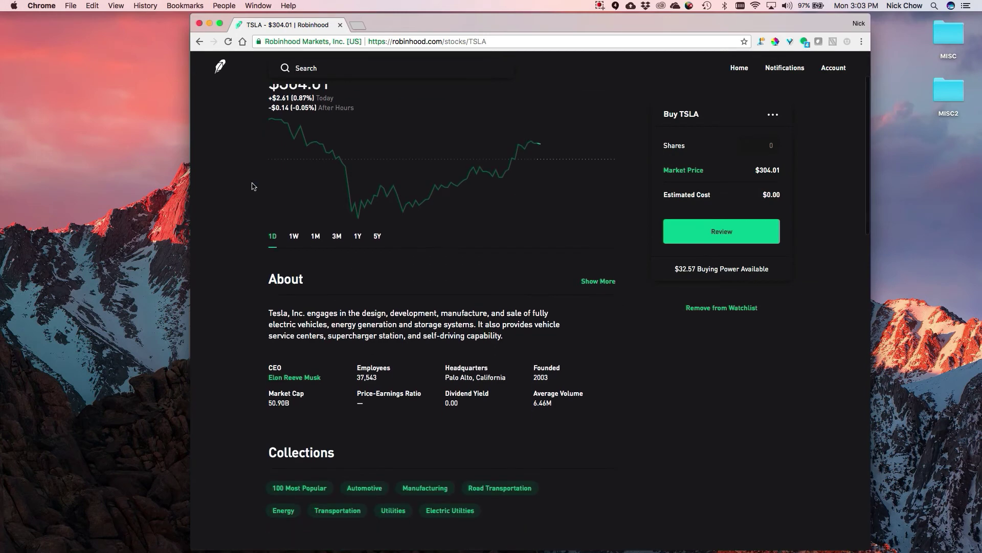
scroll(252, 186, "down", 4)
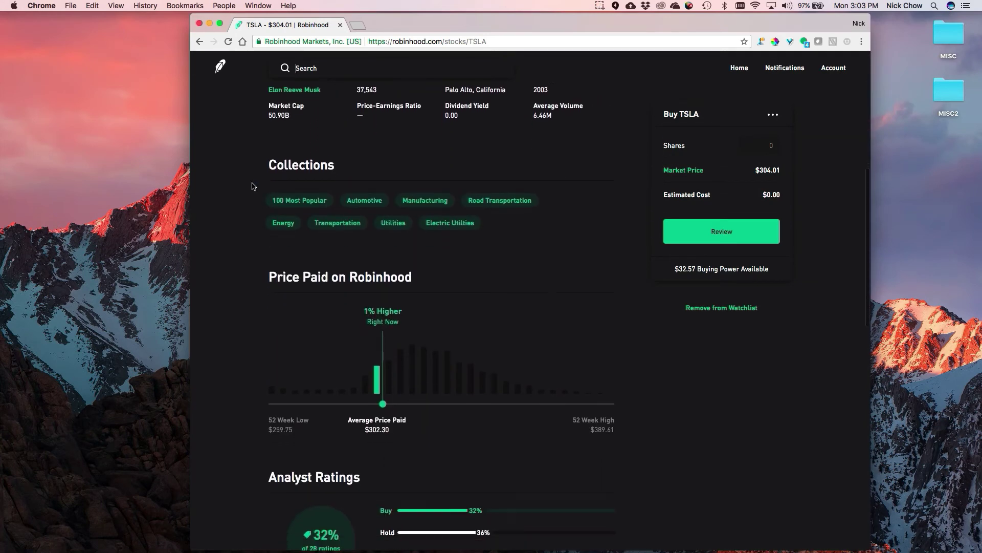
key("slash")
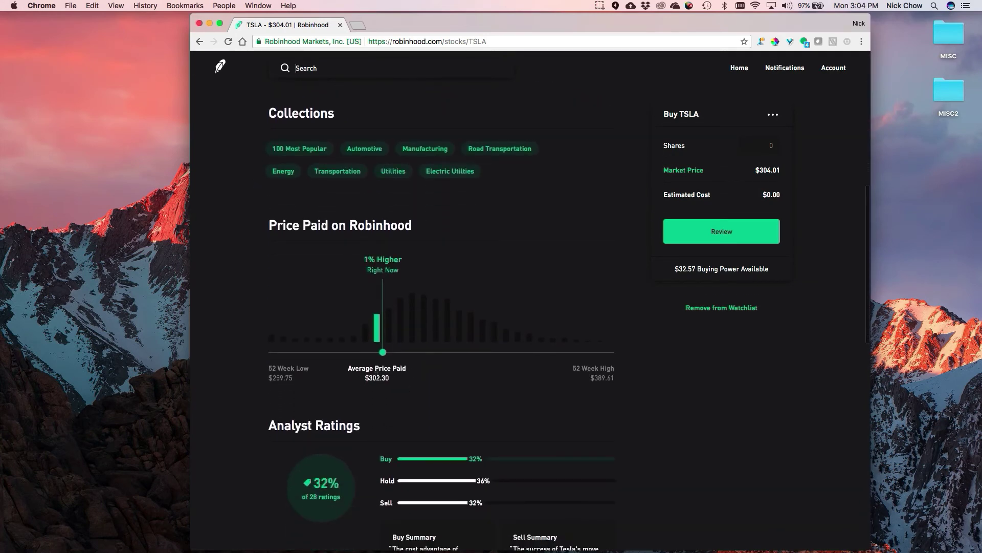
scroll(397, 387, "down", 6)
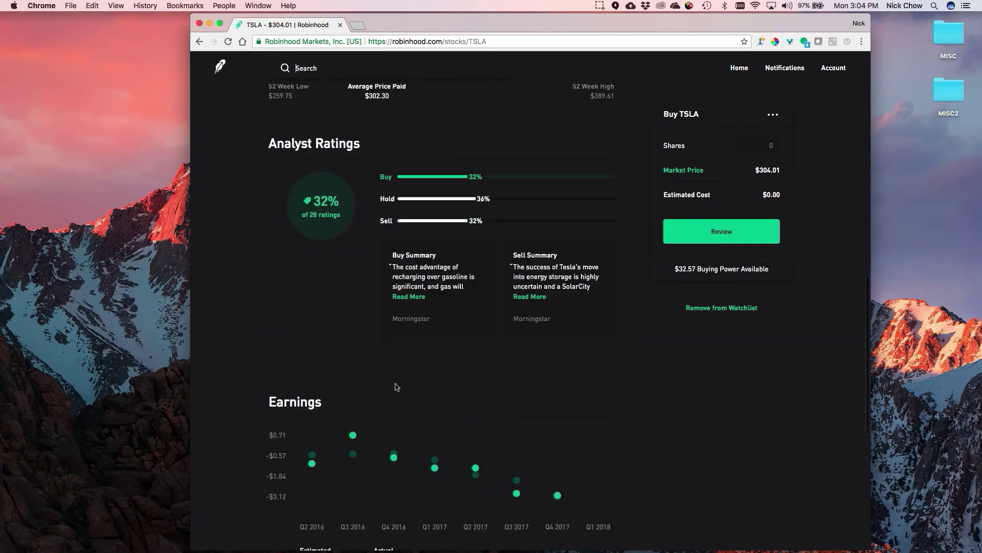
scroll(397, 387, "down", 5)
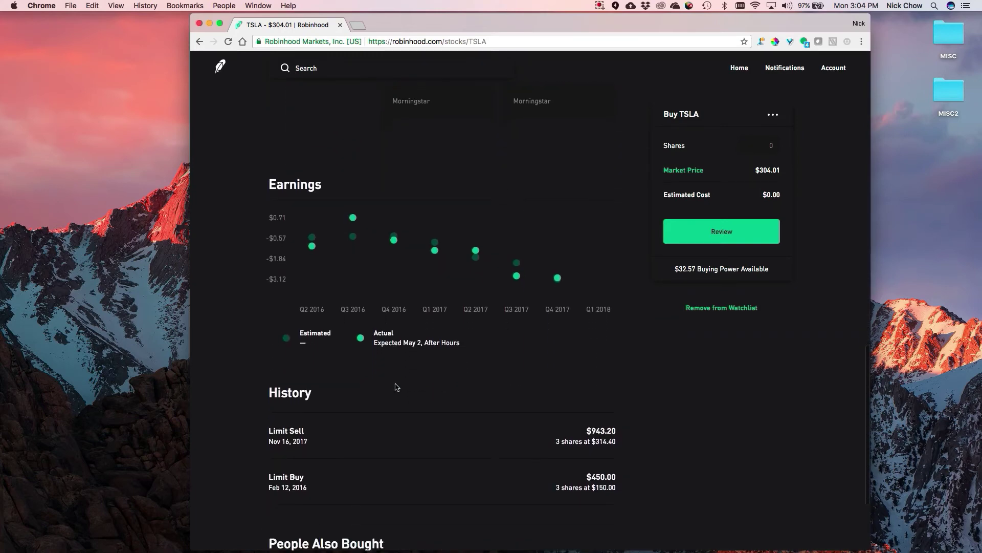
scroll(397, 388, "down", 1)
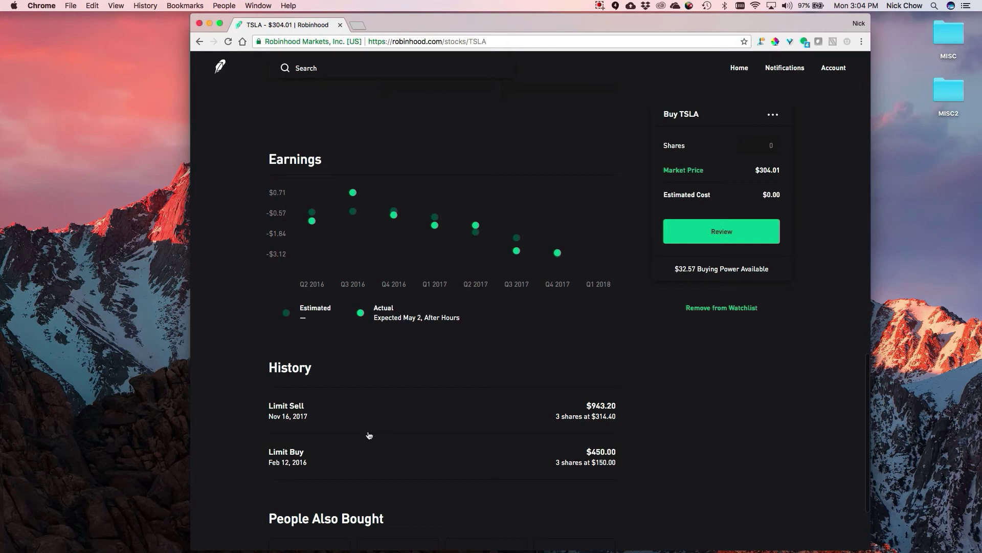
scroll(246, 353, "down", 1)
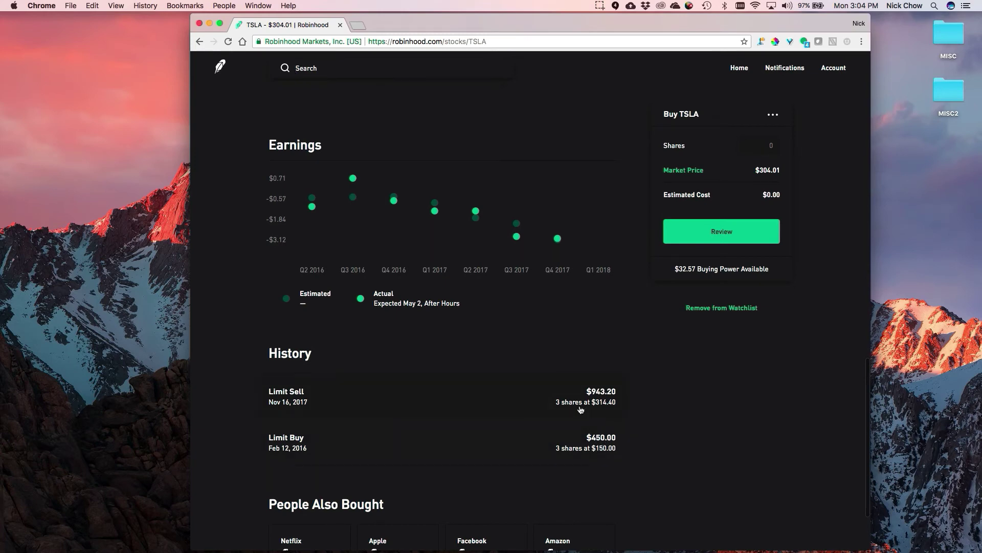
scroll(402, 397, "up", 10)
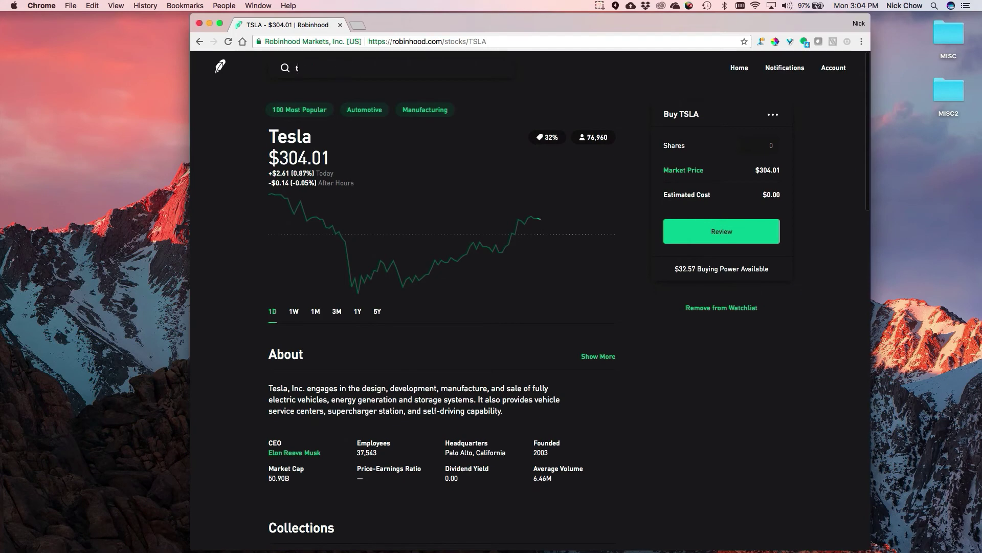
Search for TWTR and open Twitter's stock page, showing $31.90 and 30 shares.
type("wtr")
left_click(326, 106)
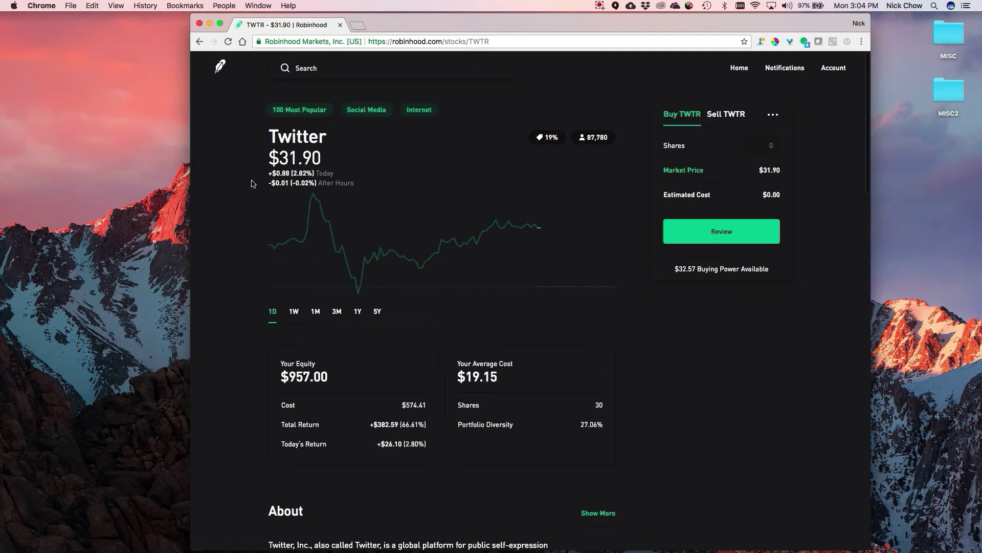
scroll(252, 184, "down", 3)
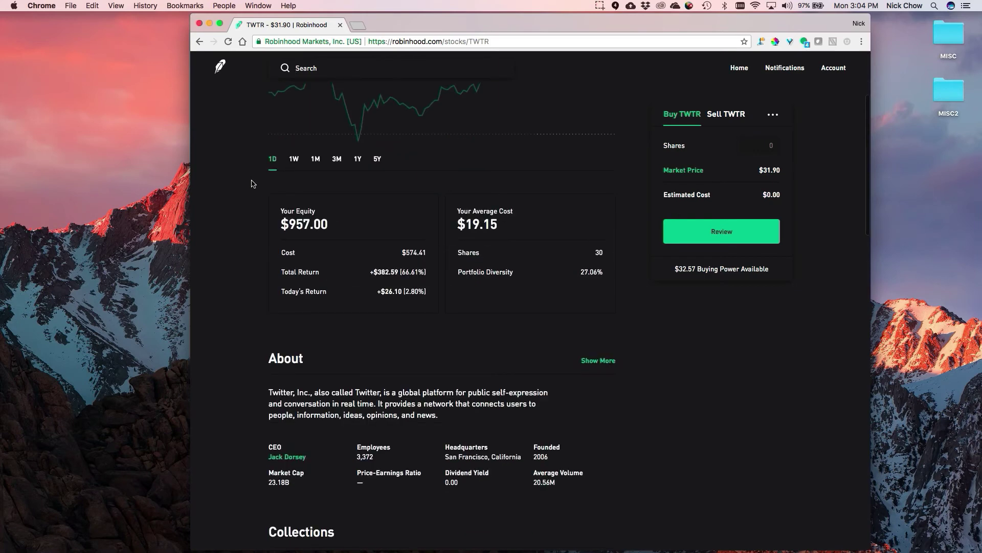
scroll(337, 164, "up", 5)
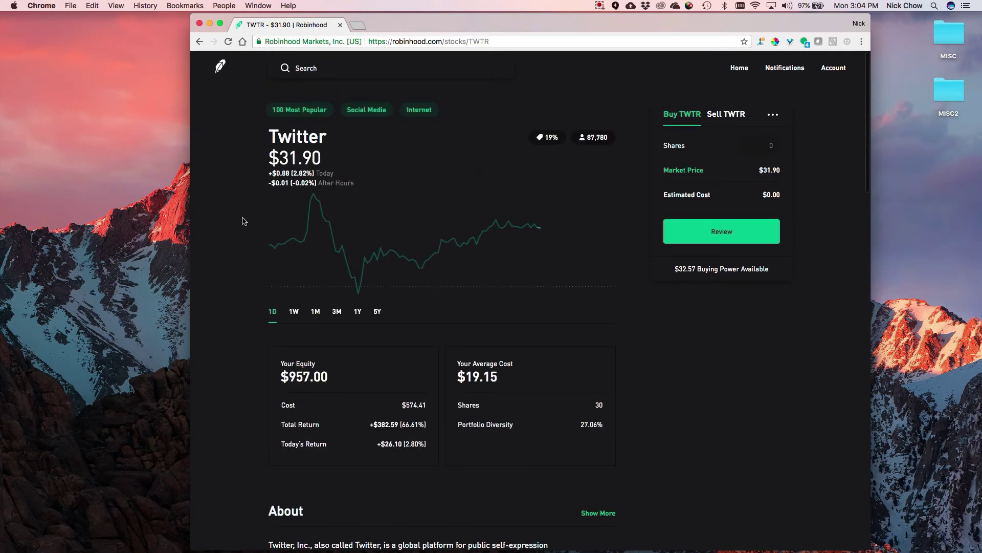
Review Twitter's ratings, earnings and trade history, then return to the Robinhood home page.
scroll(244, 221, "down", 12)
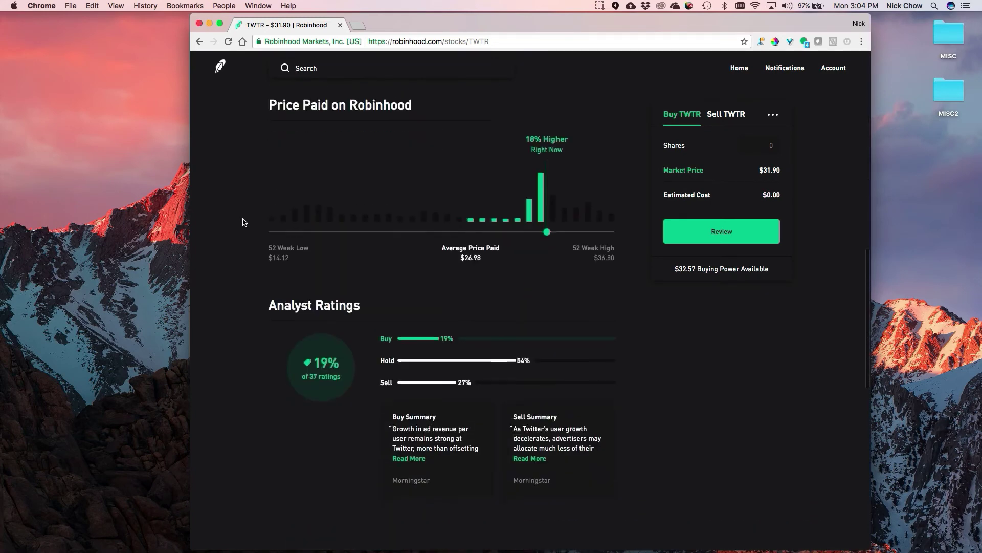
scroll(243, 221, "up", 1)
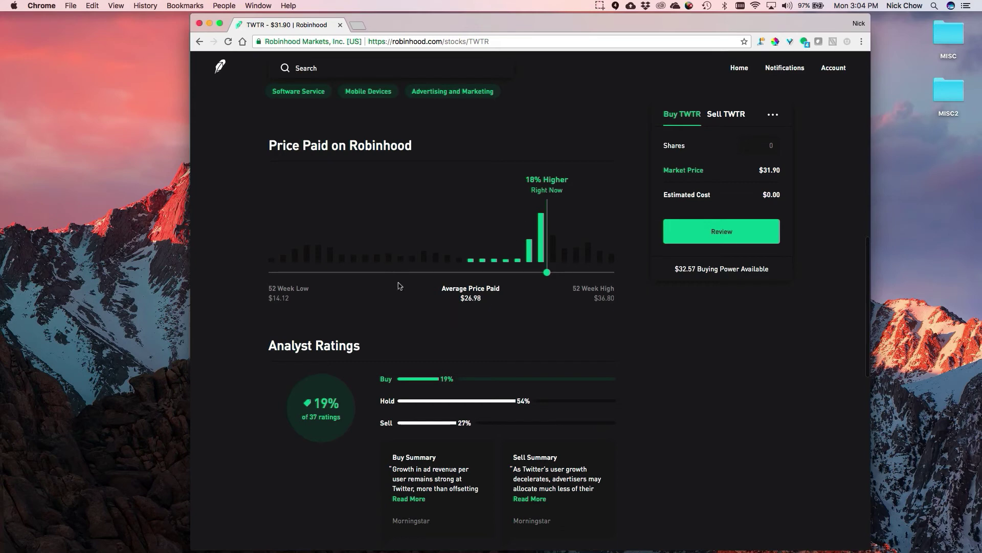
scroll(391, 265, "down", 3)
scroll(268, 266, "down", 6)
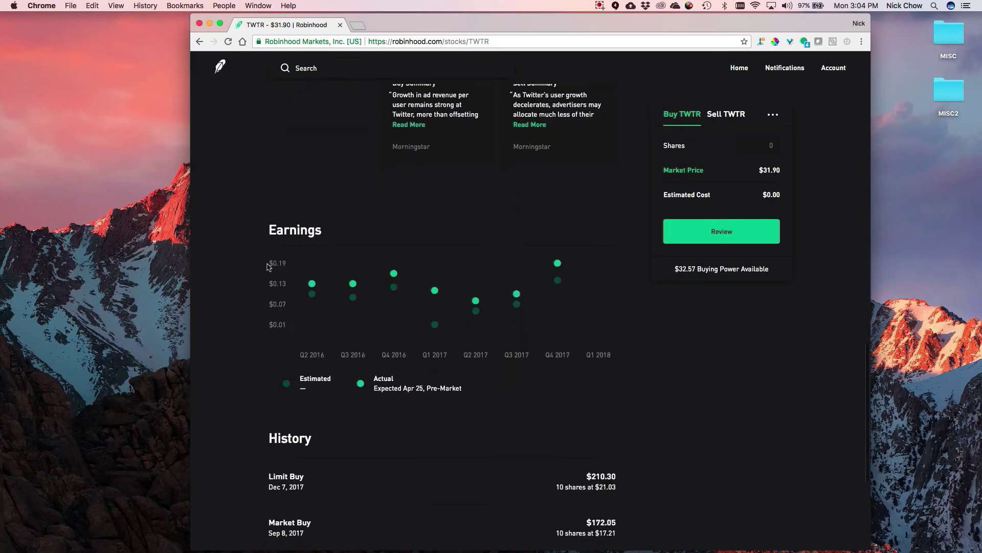
scroll(268, 267, "down", 7)
scroll(240, 266, "up", 3)
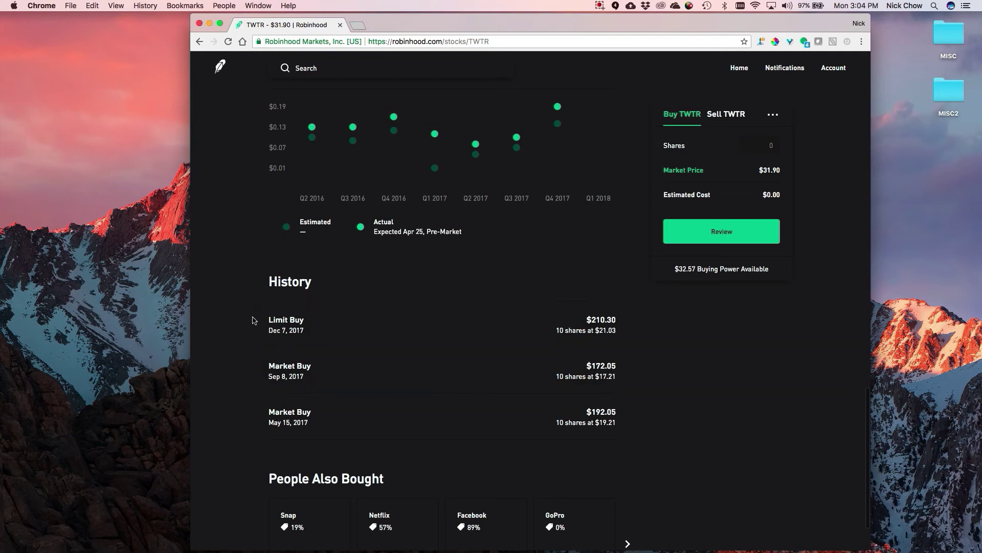
scroll(254, 320, "up", 1)
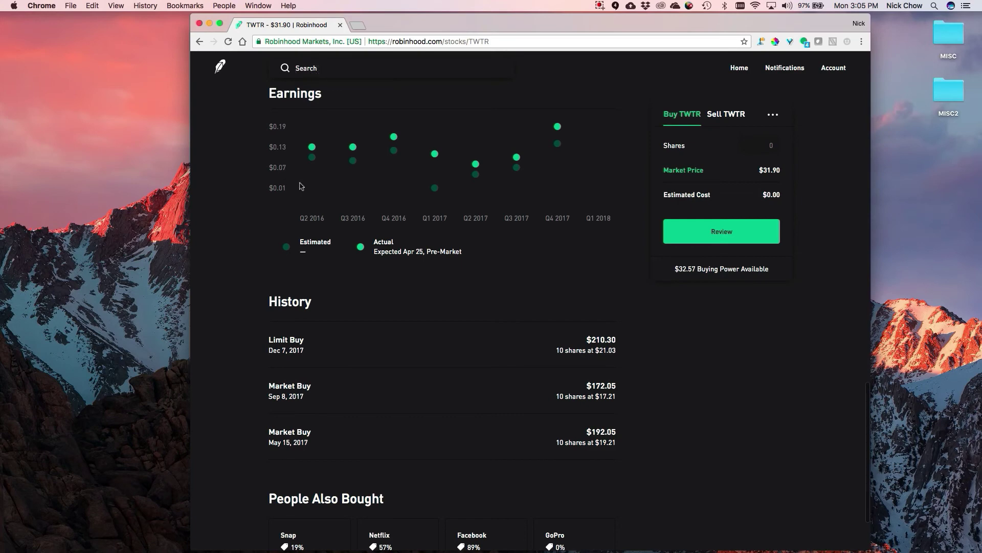
scroll(237, 331, "up", 15)
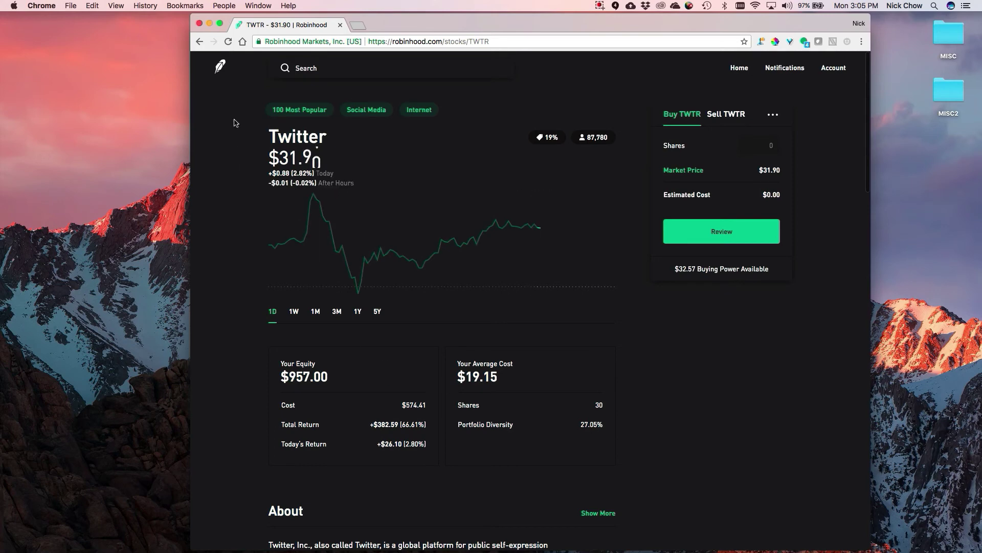
left_click(221, 69)
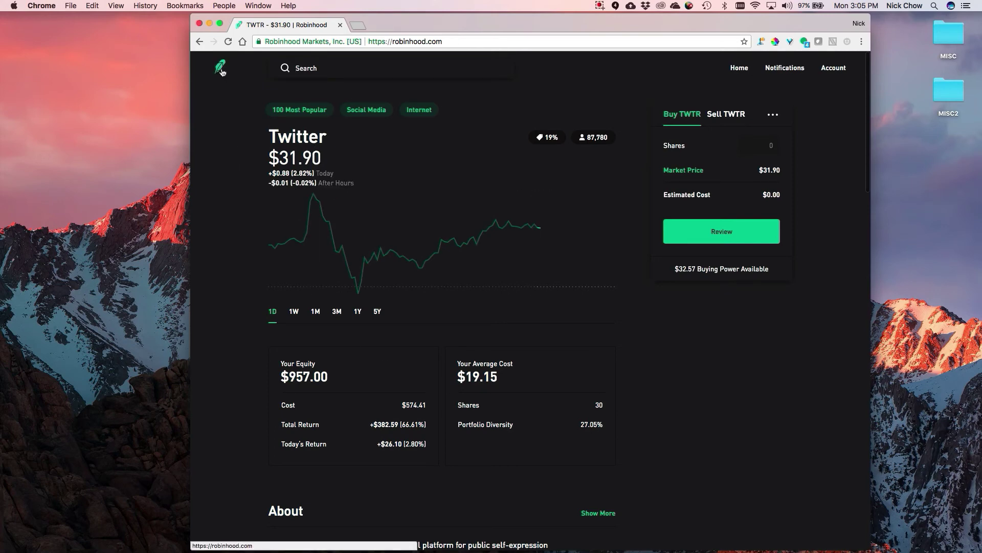